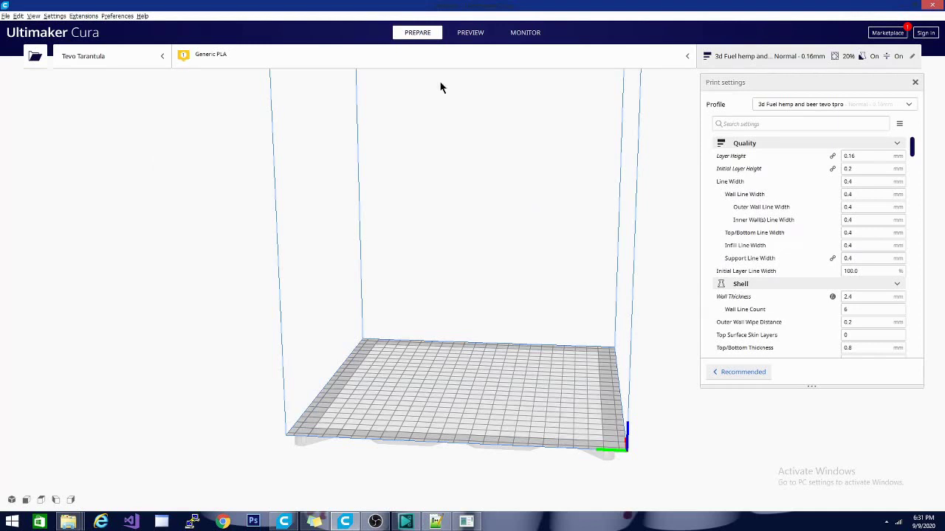
# Step: Start adding a new printer and show the list of non-networked printers
pyautogui.click(6, 15)
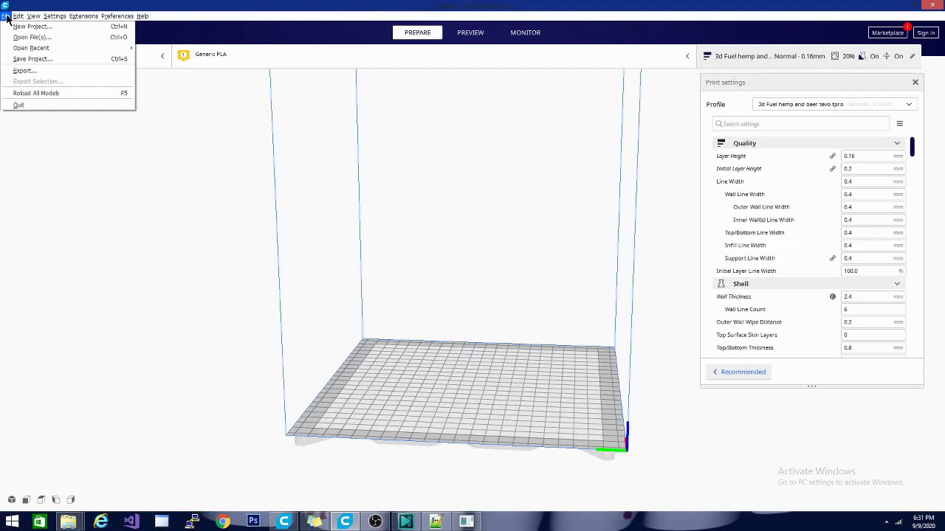
pyautogui.moveTo(57, 20)
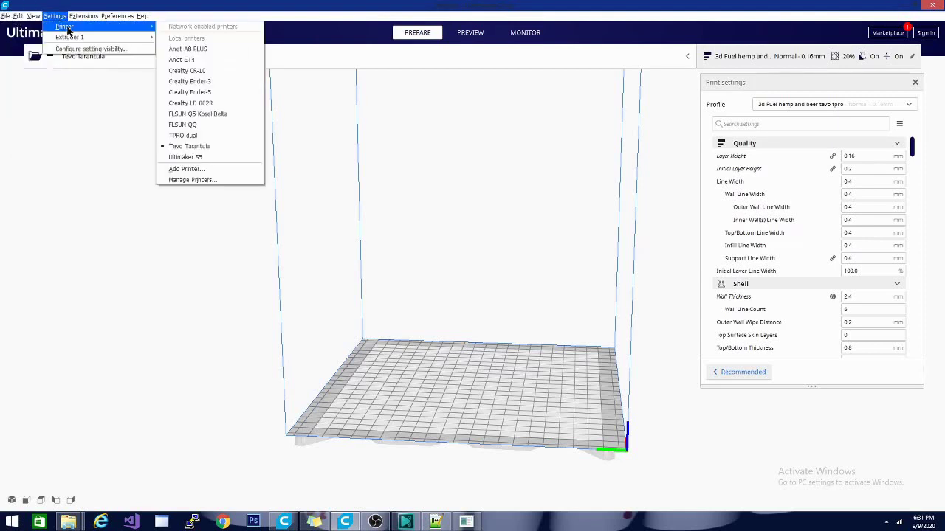
pyautogui.click(193, 170)
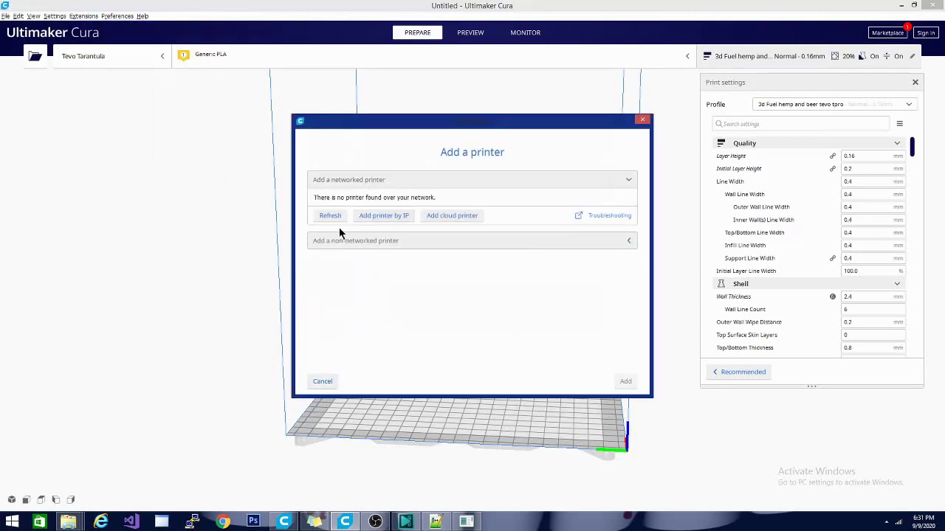
pyautogui.click(346, 242)
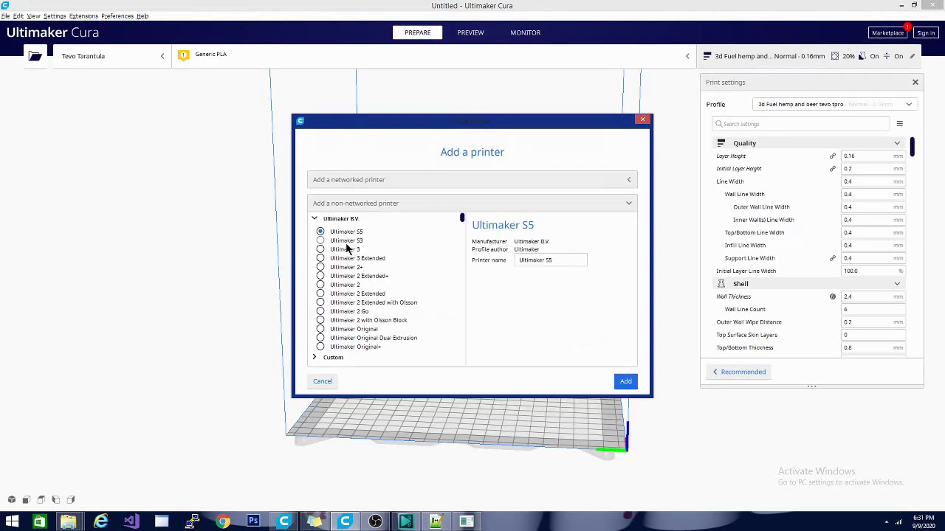
# Step: Add the Creality Ender-3 Pro from the Creality3D group as a new printer
pyautogui.scroll(-3, 349, 319)
pyautogui.scroll(-8, 349, 320)
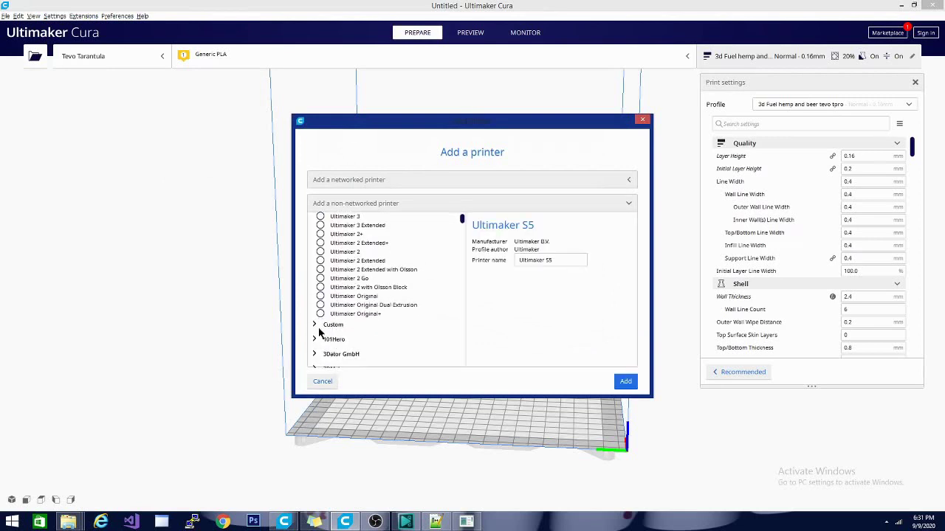
pyautogui.scroll(-6, 328, 319)
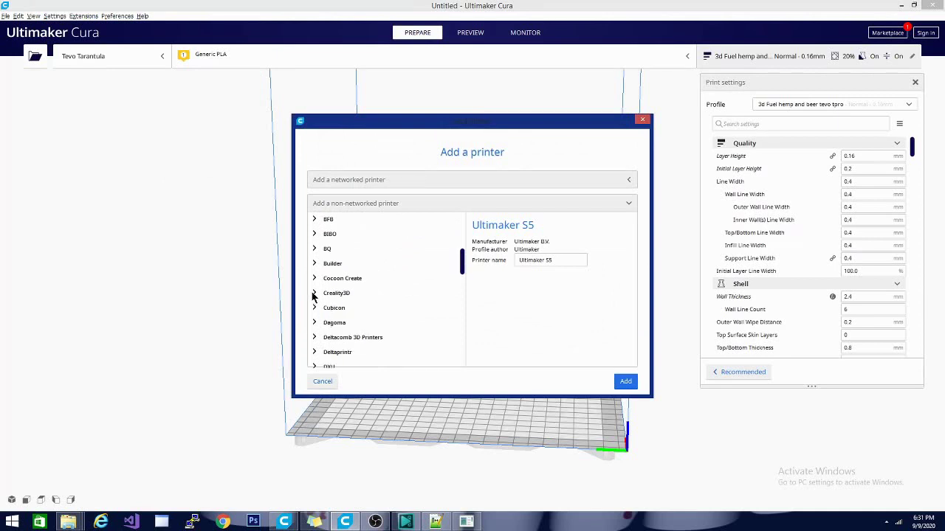
pyautogui.click(314, 293)
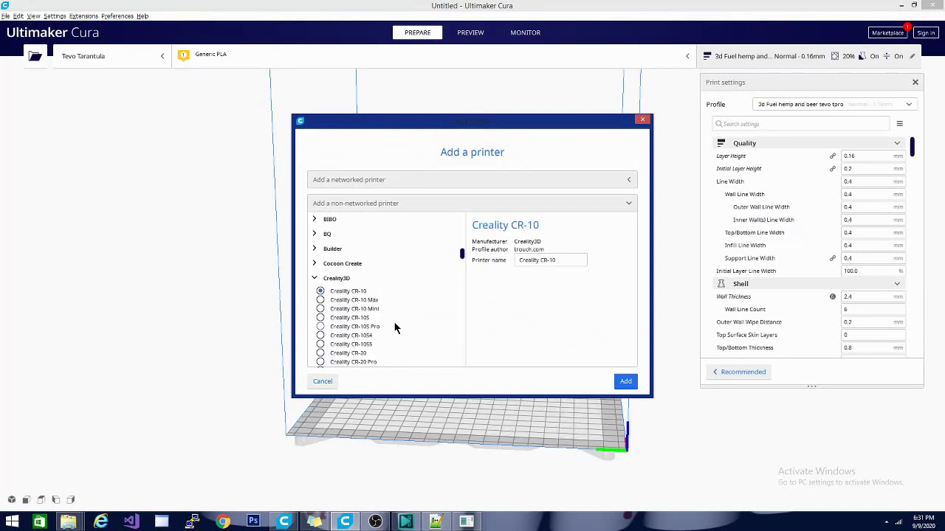
pyautogui.scroll(-1, 393, 321)
pyautogui.scroll(-3, 394, 325)
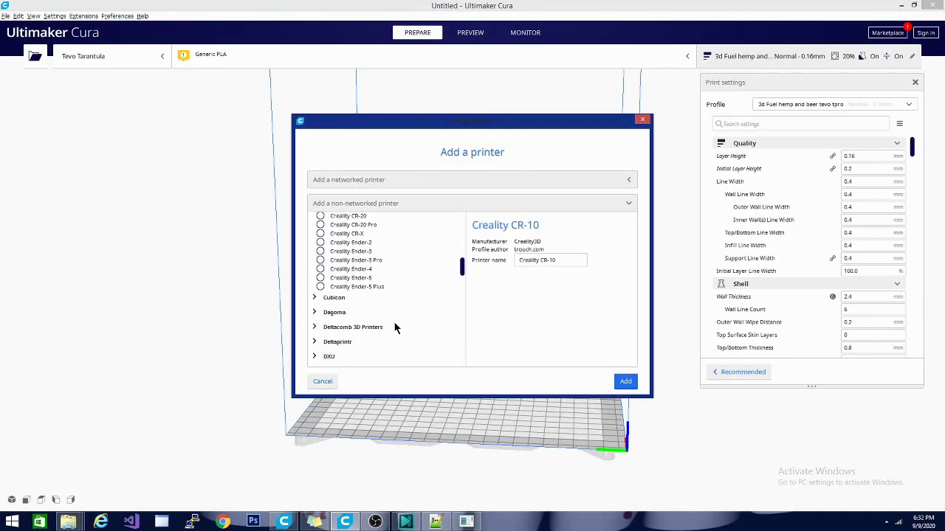
pyautogui.scroll(1, 394, 322)
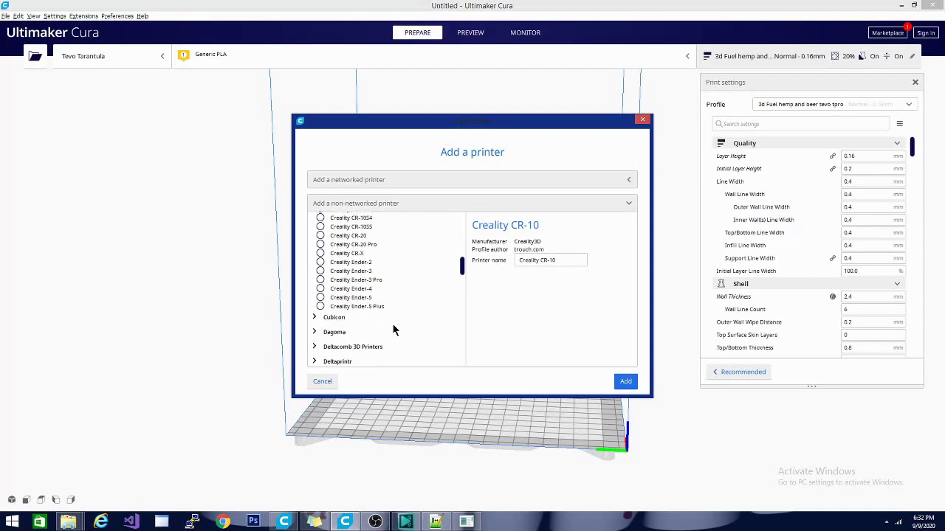
pyautogui.scroll(1, 394, 330)
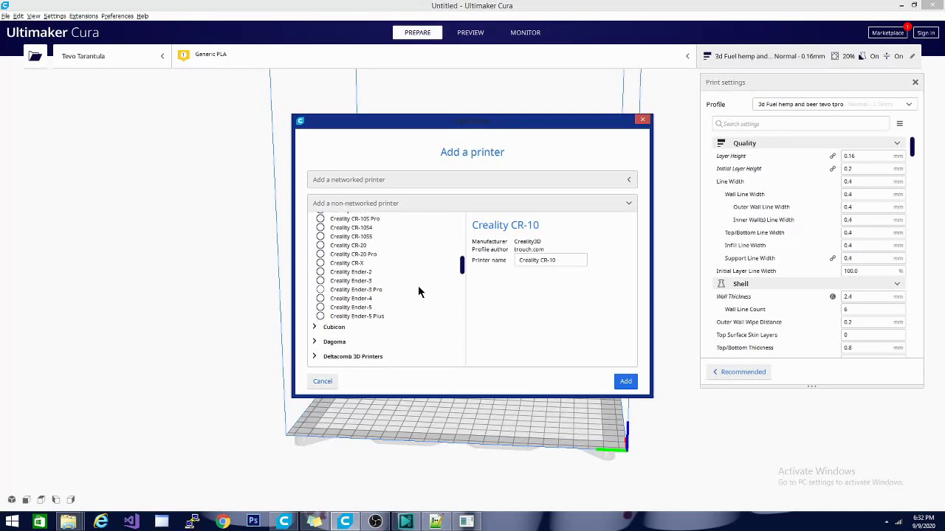
pyautogui.click(320, 290)
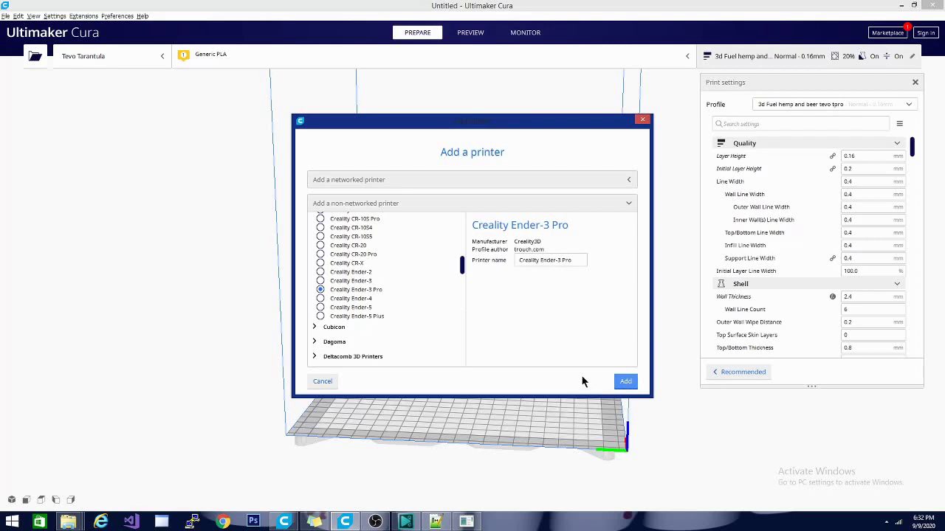
pyautogui.click(620, 381)
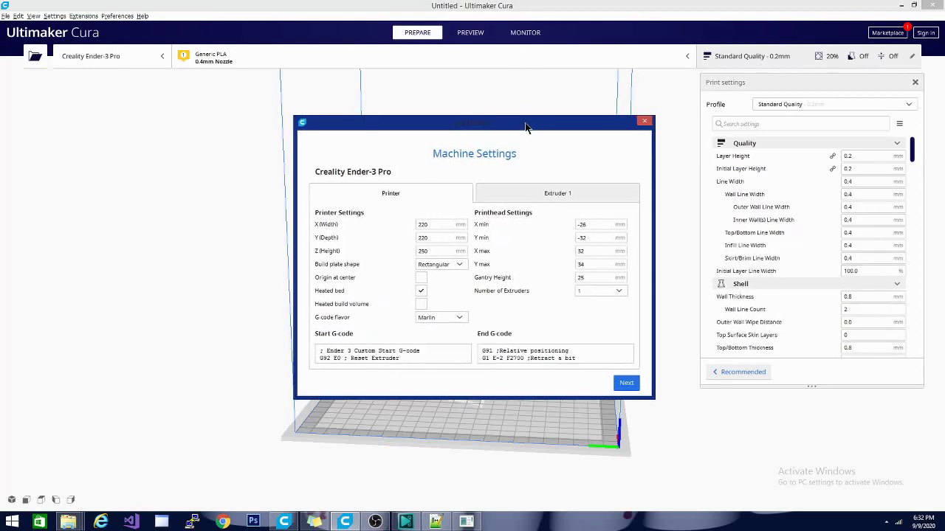
# Step: Move and enlarge the Machine Settings window to show the complete Start G-code and End G-code, highlighting each block in turn
pyautogui.moveTo(523, 124); pyautogui.dragTo(395, 87)
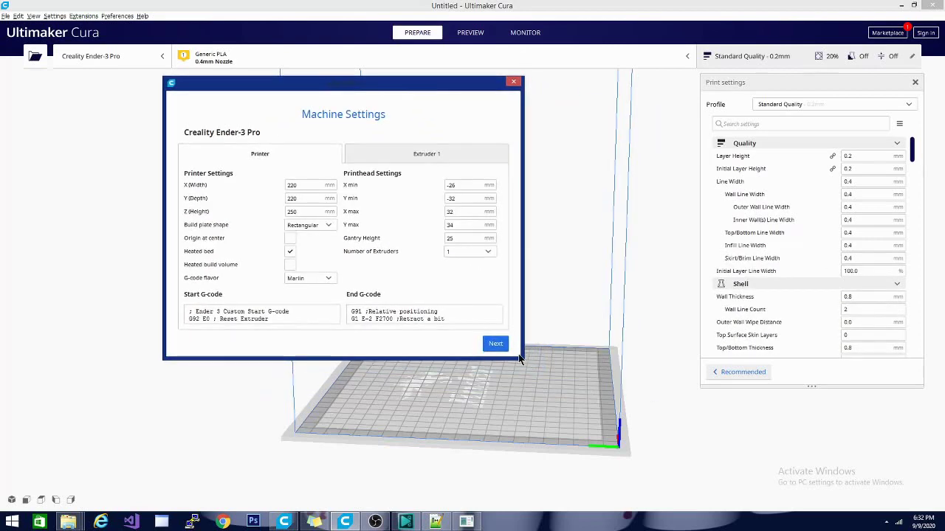
pyautogui.moveTo(520, 359); pyautogui.dragTo(832, 451)
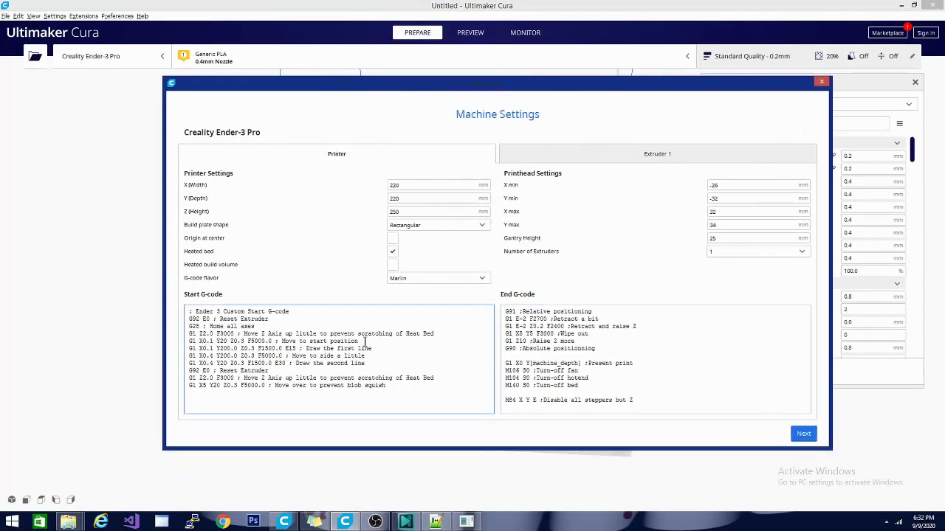
pyautogui.moveTo(349, 396); pyautogui.dragTo(158, 297)
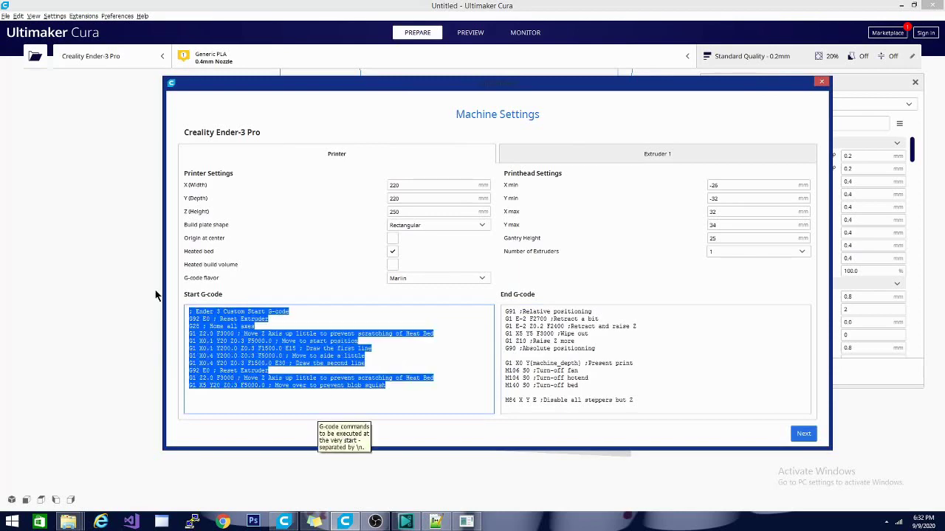
pyautogui.moveTo(661, 404); pyautogui.dragTo(505, 378)
pyautogui.moveTo(427, 363); pyautogui.dragTo(369, 274)
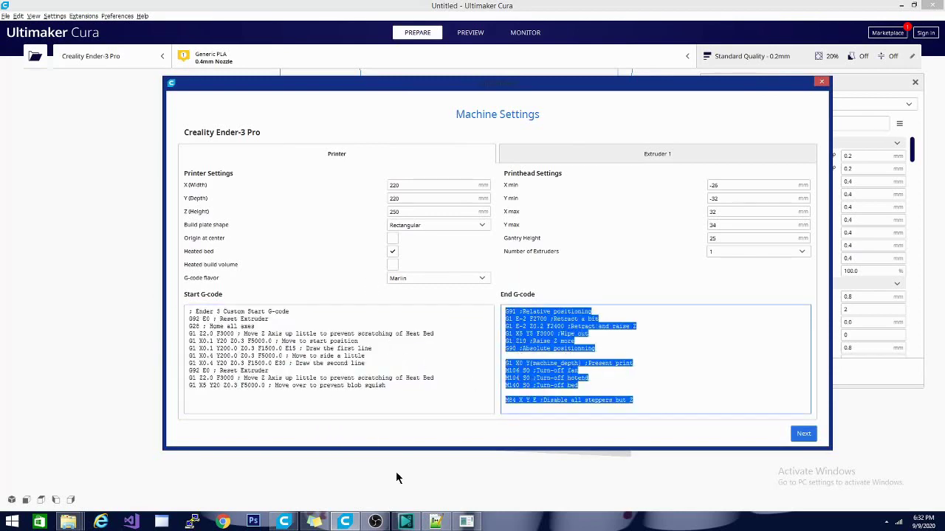
# Step: Switch to Notepad++ and copy the start G-code of the pig 4h.gcode file, from line 12 (M140 S60) through line 39 (G1 F2700 E-5)
pyautogui.click(435, 522)
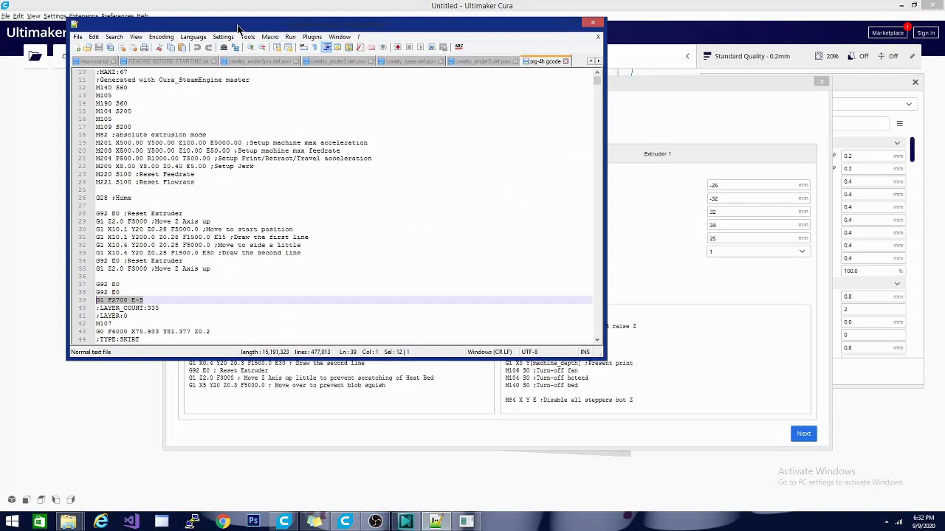
pyautogui.moveTo(237, 26); pyautogui.dragTo(188, 16)
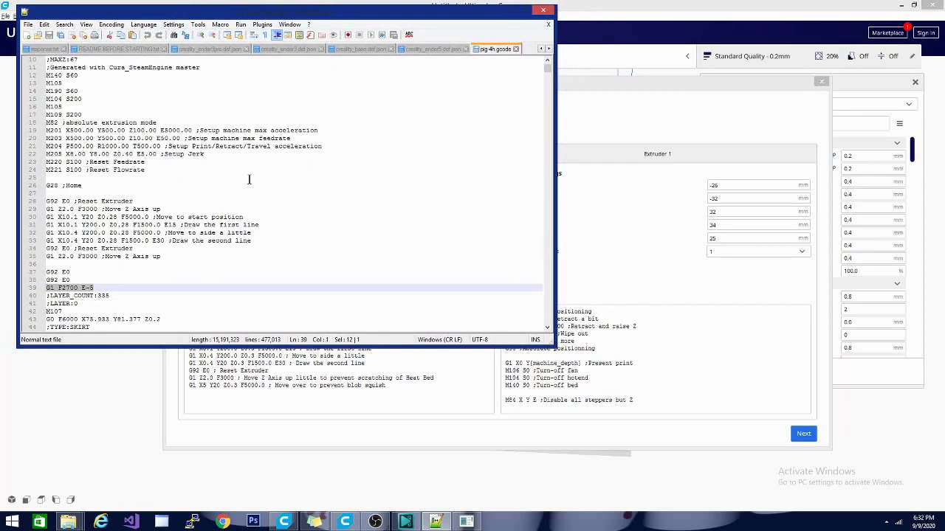
pyautogui.moveTo(187, 14); pyautogui.dragTo(196, 15)
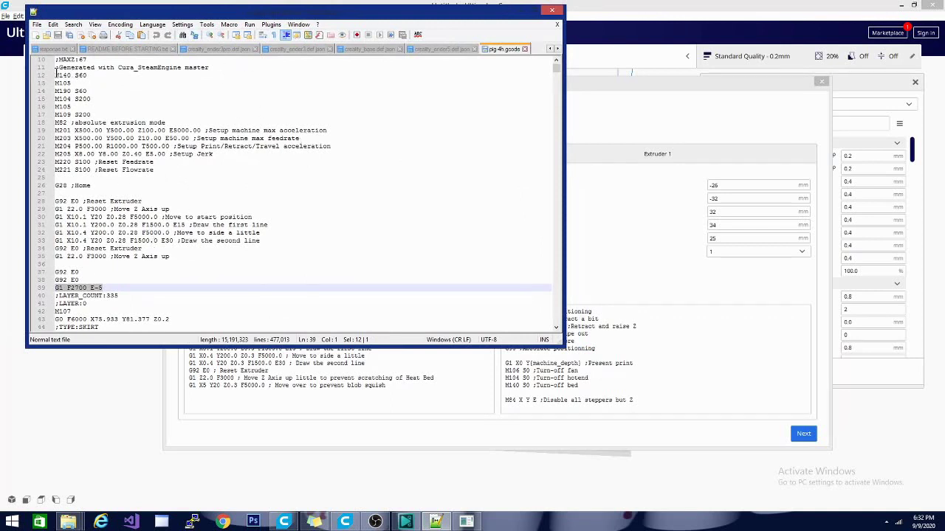
pyautogui.moveTo(54, 71); pyautogui.dragTo(311, 288)
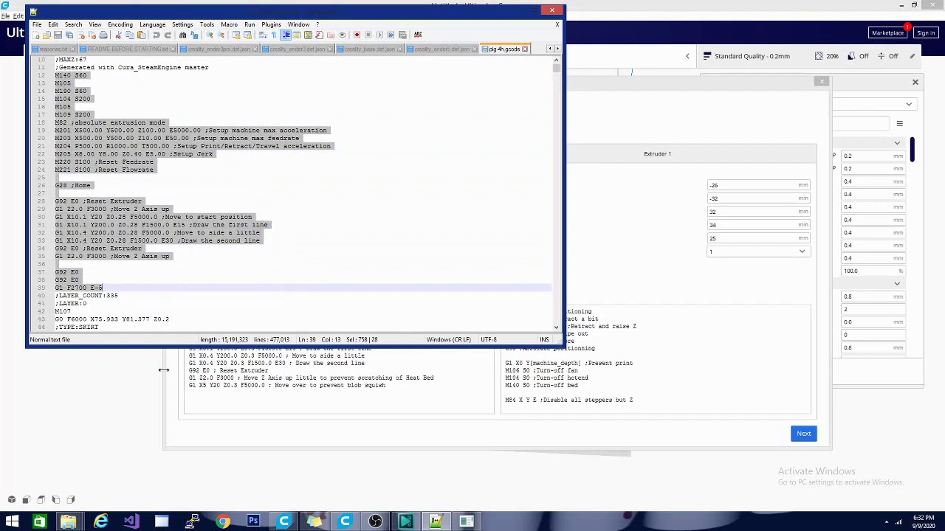
pyautogui.scroll(-2, 166, 270)
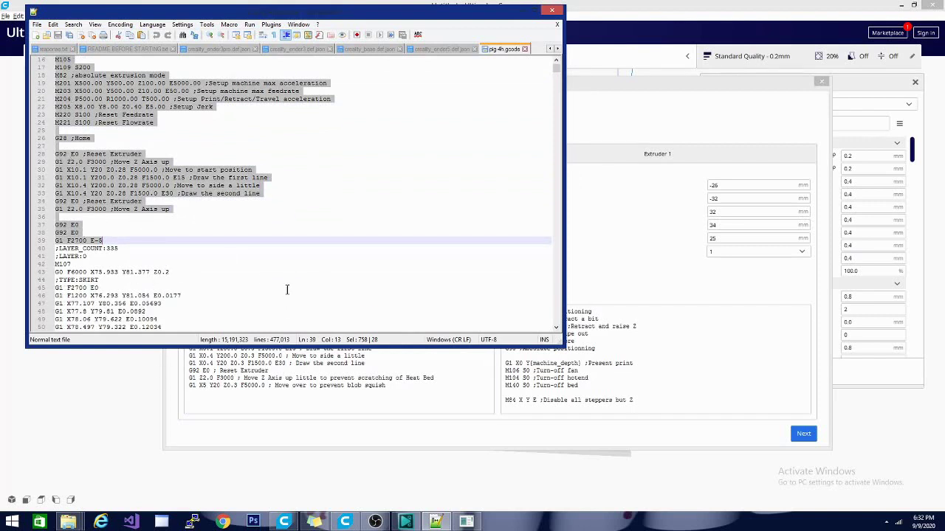
# Step: Back in Cura, replace the Ender-3 Pro's entire Start G-code with the copied block and review the pasted lines
pyautogui.click(342, 406)
pyautogui.moveTo(342, 401); pyautogui.dragTo(128, 373)
pyautogui.hotkey('ctrl', 'a')
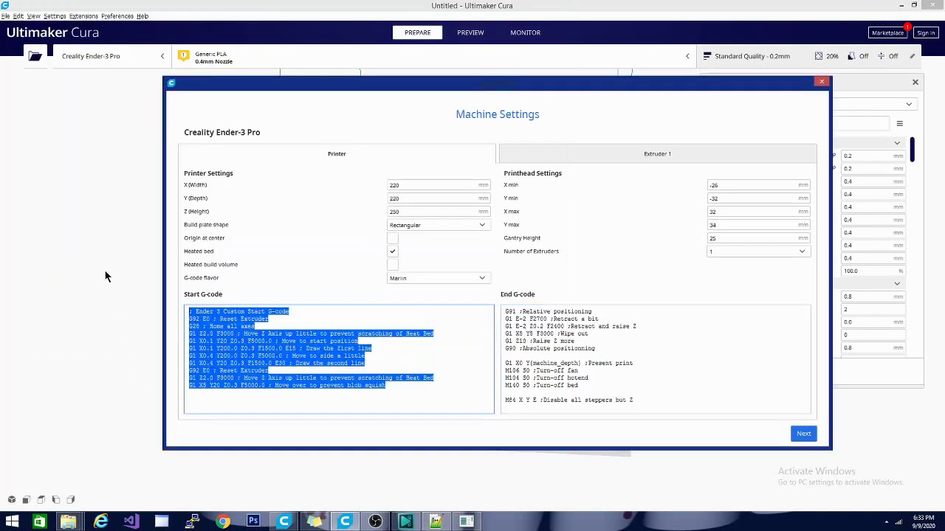
pyautogui.hotkey('ctrl', 'v')
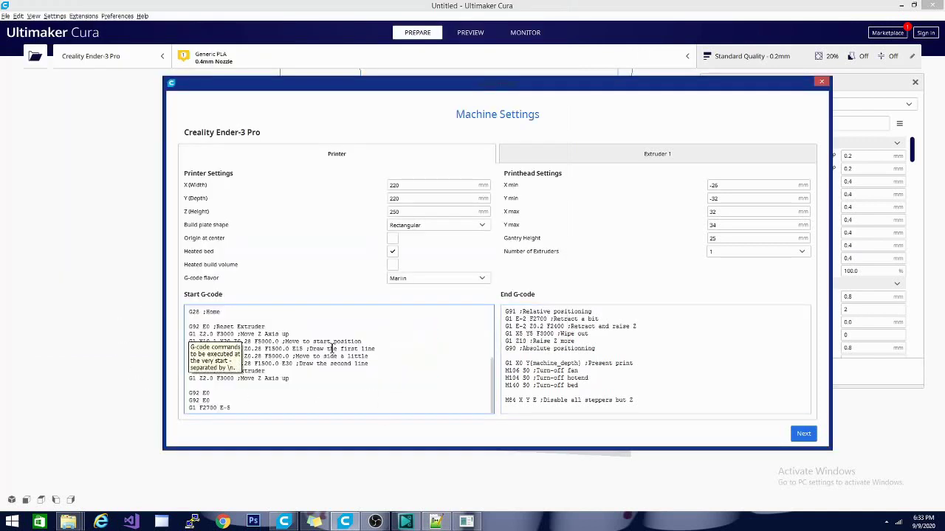
pyautogui.scroll(10, 316, 338)
pyautogui.scroll(-5, 314, 343)
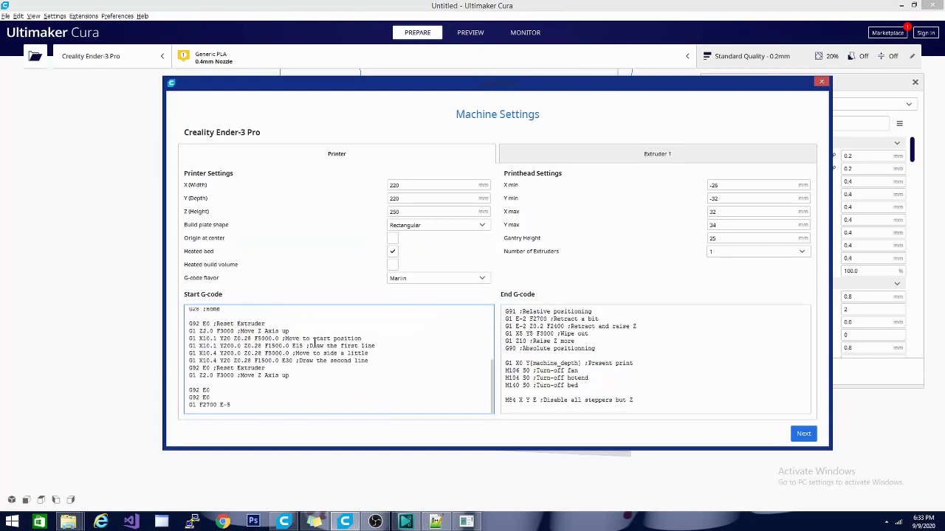
pyautogui.scroll(5, 315, 342)
pyautogui.scroll(-10, 314, 343)
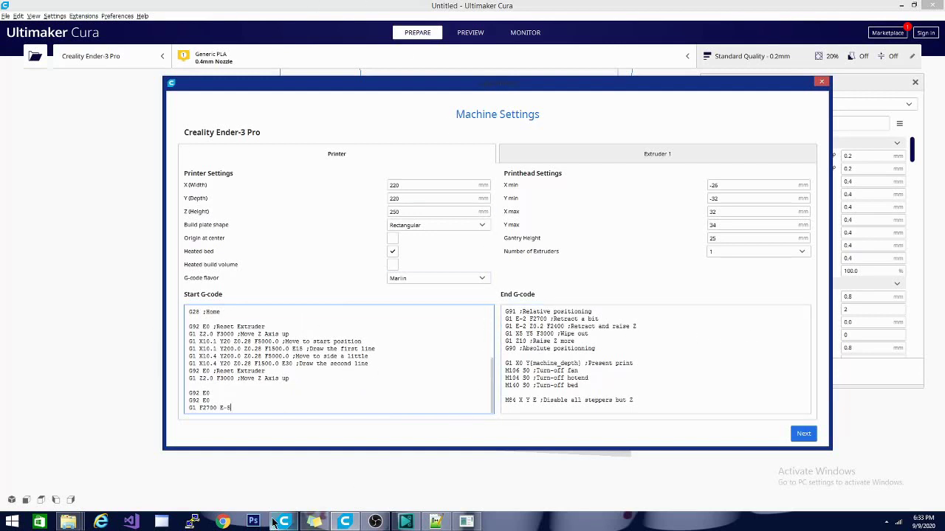
# Step: Switch to Notepad++ and copy the file's closing G-code, from G1 F2700 E3792.13679 through the final M104 S0 before the End of Gcode comment
pyautogui.click(436, 522)
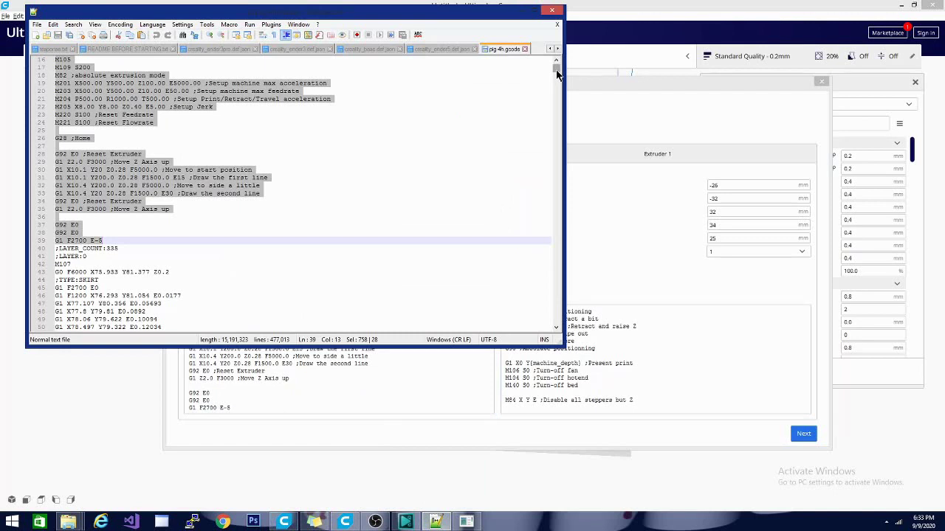
pyautogui.moveTo(557, 74); pyautogui.dragTo(571, 325)
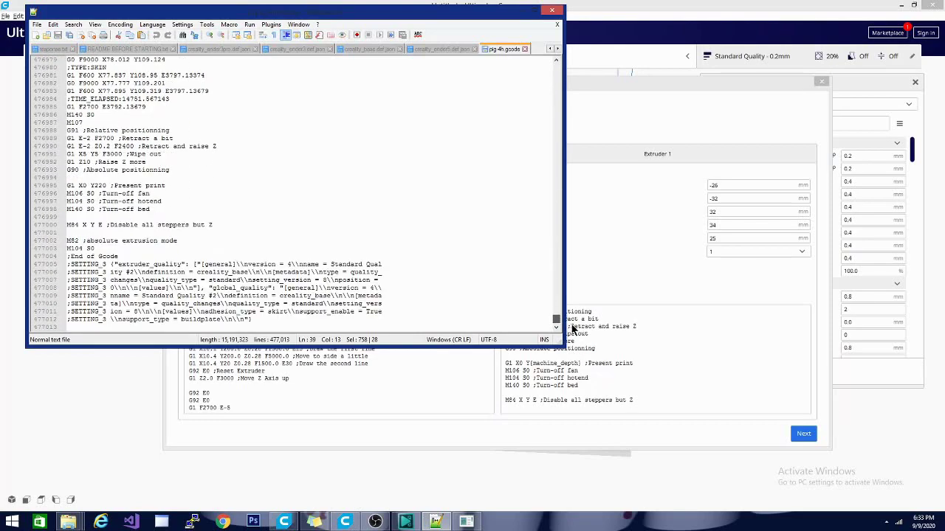
pyautogui.scroll(4, 337, 251)
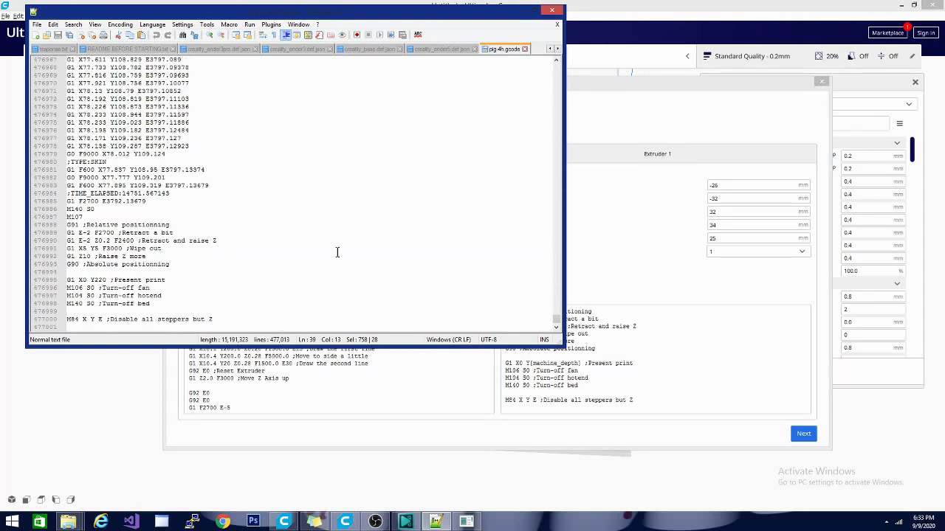
pyautogui.scroll(-2, 336, 252)
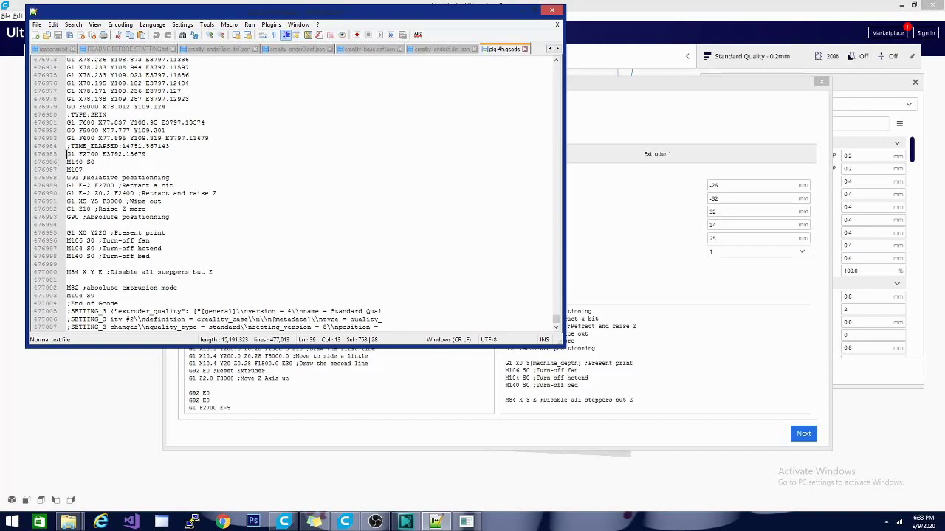
pyautogui.moveTo(65, 154); pyautogui.dragTo(278, 294)
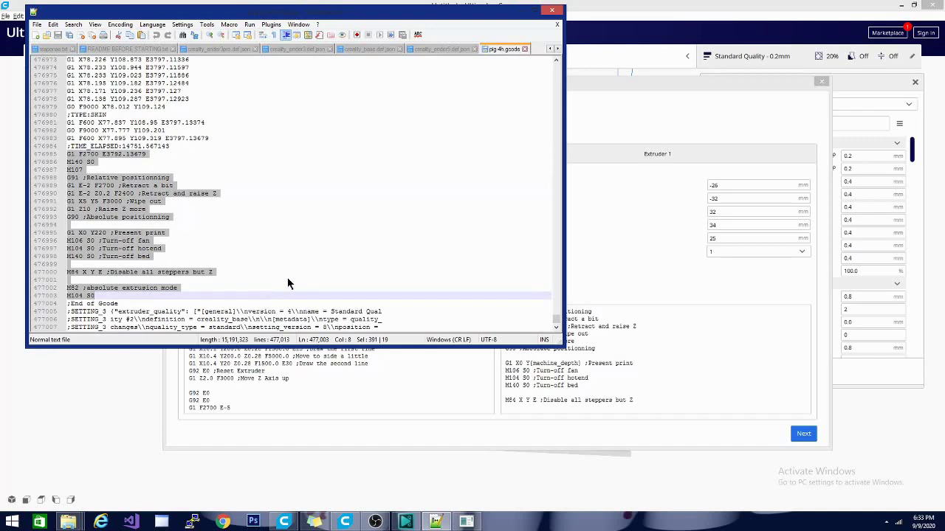
# Step: Back in Cura, replace the Ender-3 Pro's entire End G-code with the copied closing block and review its first lines
pyautogui.click(652, 400)
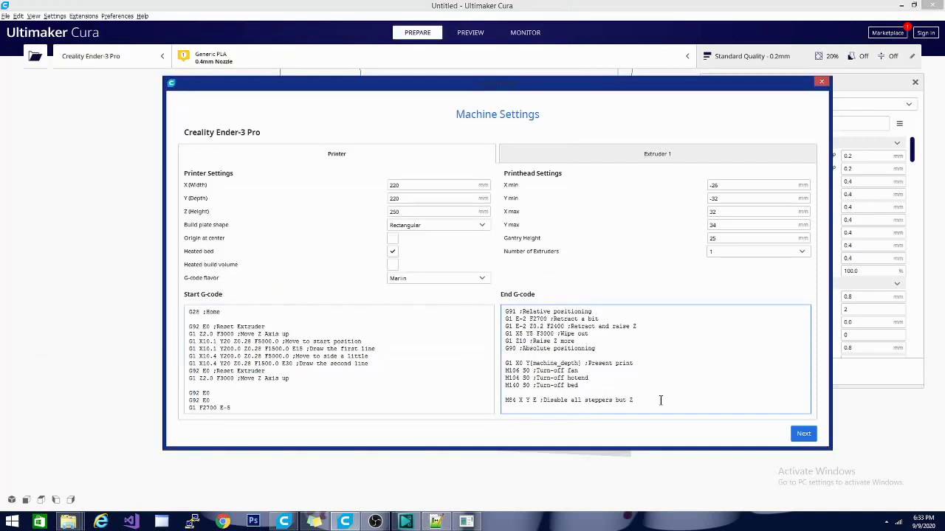
pyautogui.moveTo(661, 401); pyautogui.dragTo(421, 271)
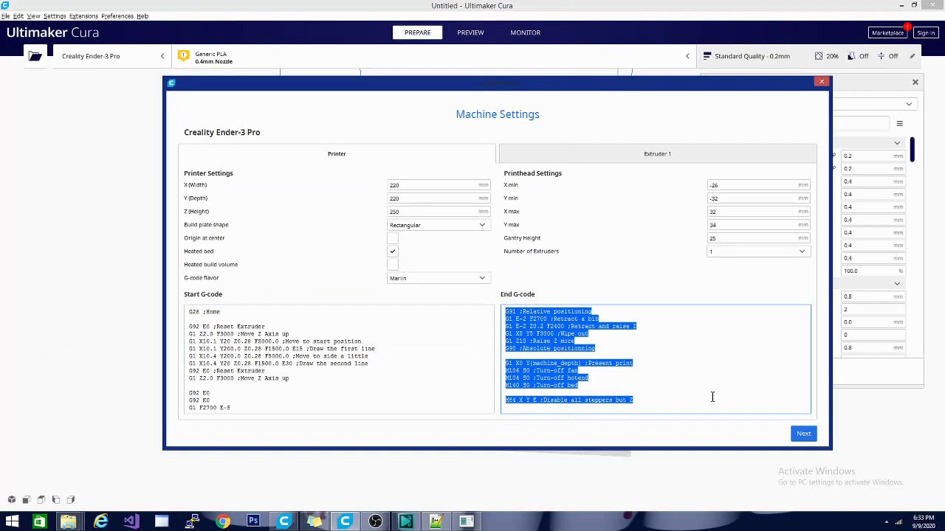
pyautogui.hotkey('ctrl', 'v')
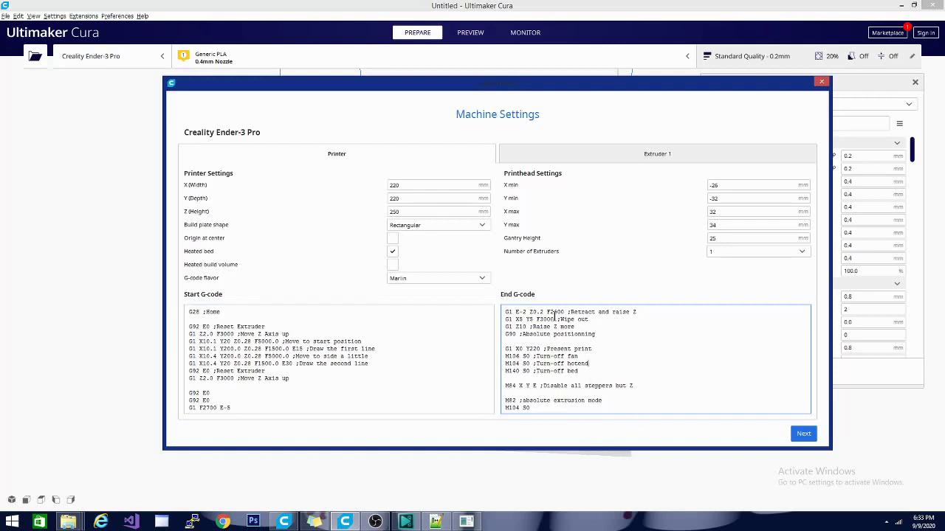
pyautogui.moveTo(553, 319); pyautogui.dragTo(595, 254)
pyautogui.click(590, 361)
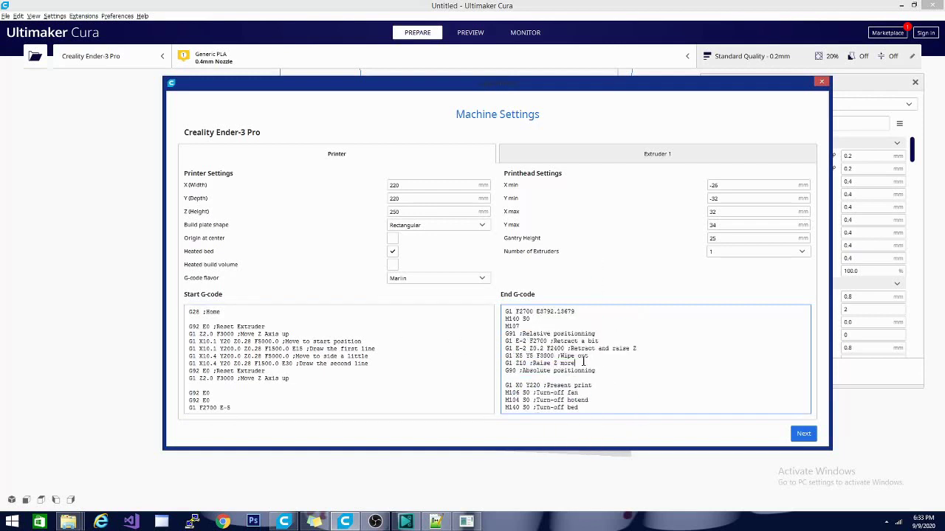
pyautogui.moveTo(506, 310); pyautogui.dragTo(537, 307)
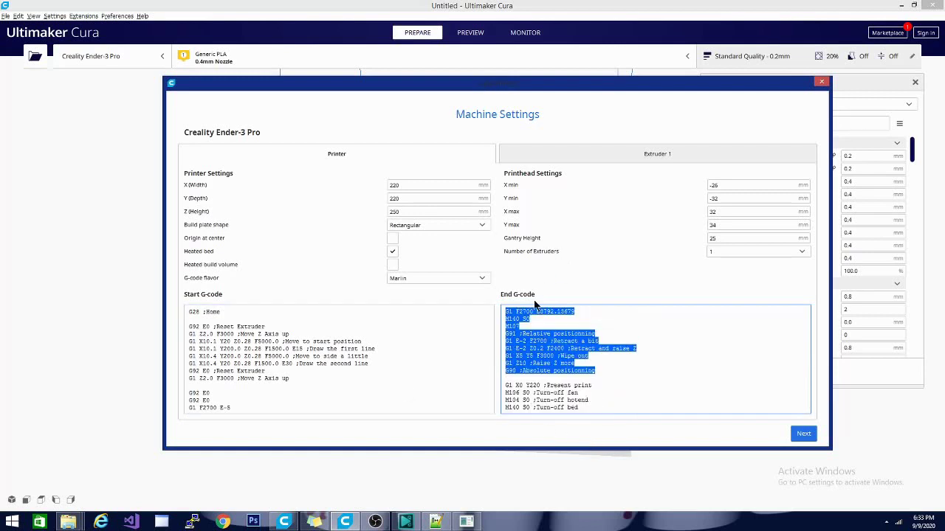
# Step: Check the pasted End and Start G-code through to their last lines and finish the Ender-3 Pro's machine settings
pyautogui.click(537, 363)
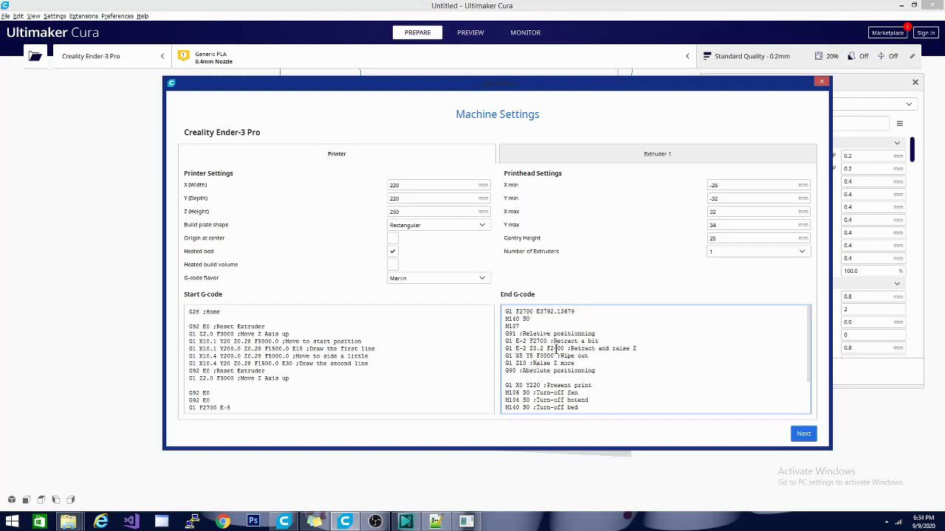
pyautogui.scroll(-2, 536, 365)
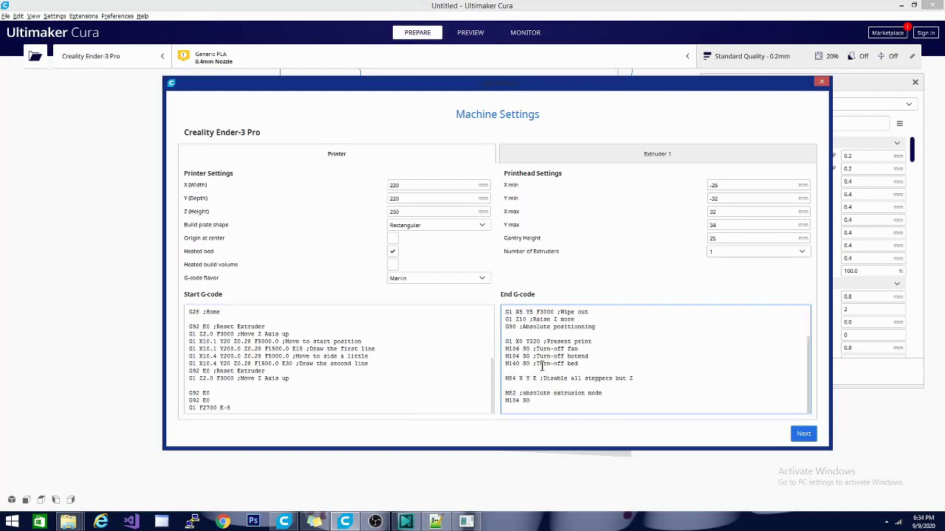
pyautogui.scroll(5, 251, 357)
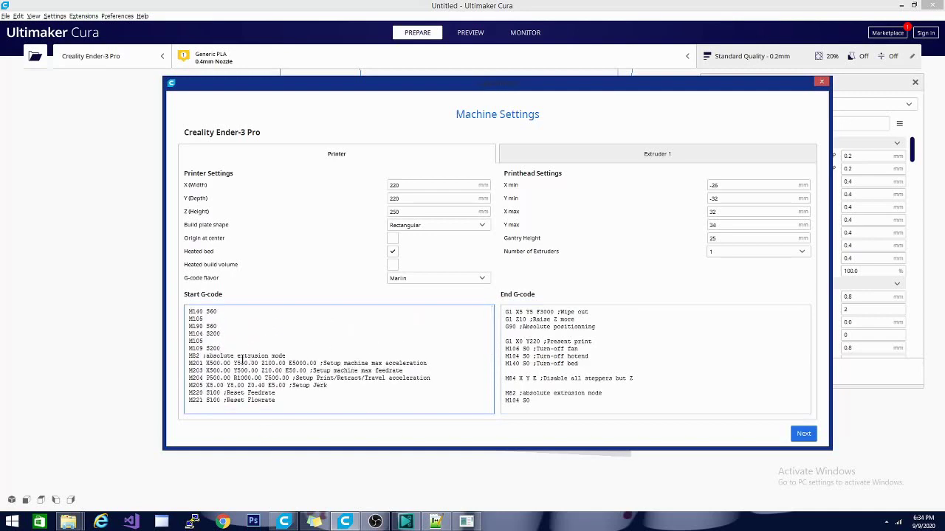
pyautogui.scroll(-3, 193, 362)
pyautogui.scroll(-2, 222, 361)
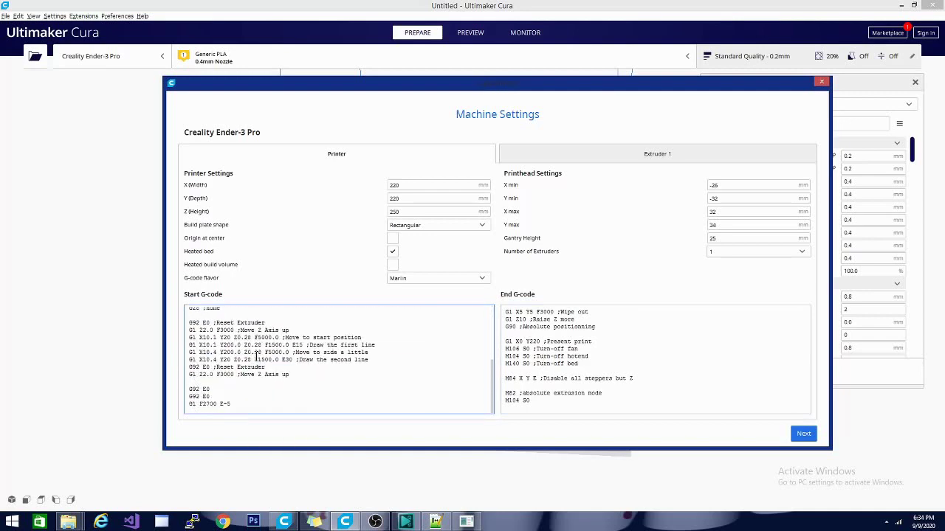
pyautogui.scroll(4, 221, 369)
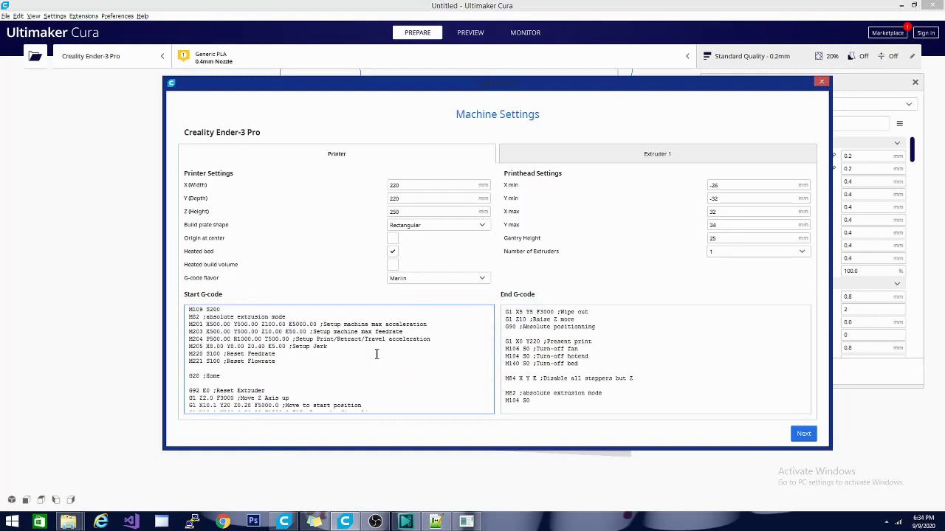
pyautogui.scroll(-3, 247, 375)
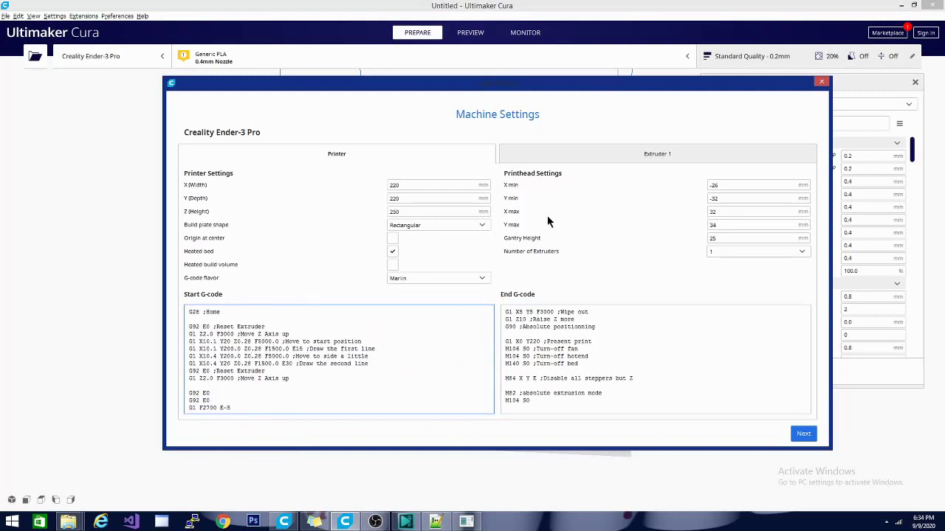
pyautogui.scroll(3, 383, 347)
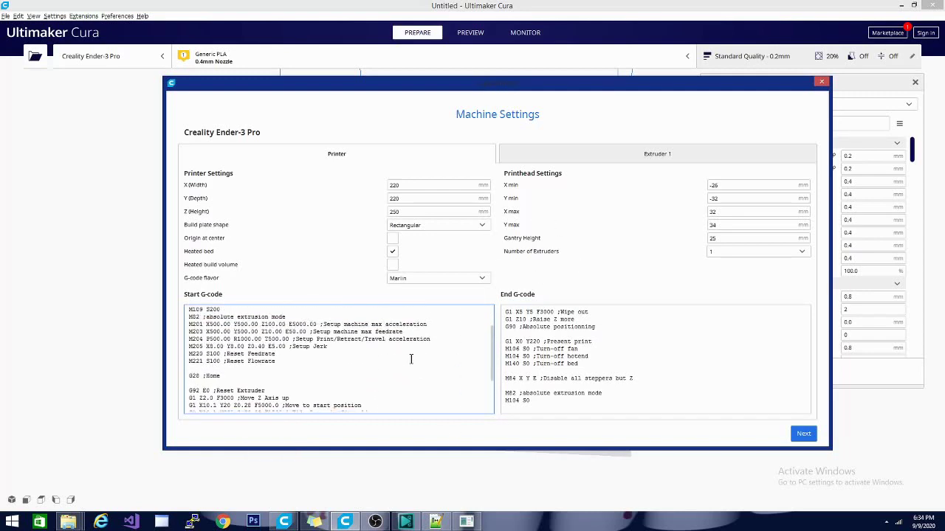
pyautogui.scroll(-3, 399, 373)
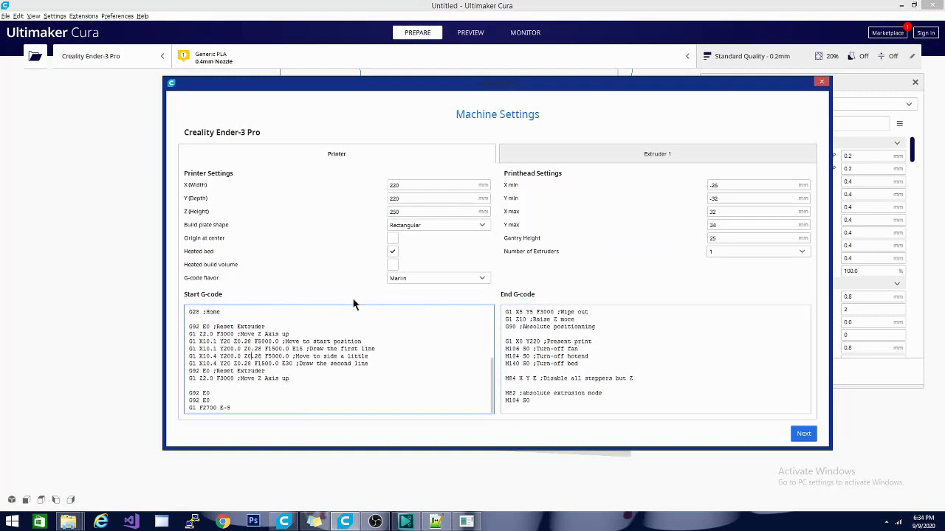
pyautogui.click(803, 433)
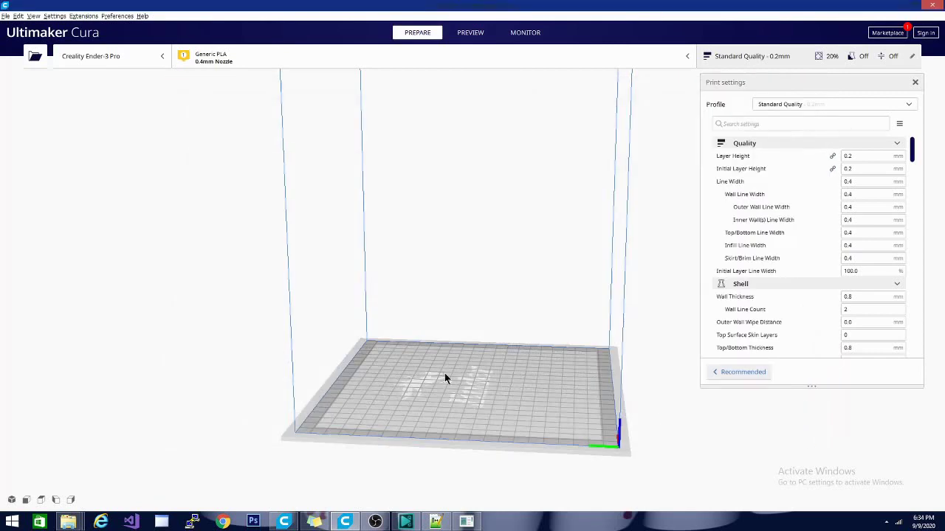
# Step: Expand the Travel category of the print settings and examine the retraction, travel and cooling values
pyautogui.moveTo(577, 379); pyautogui.dragTo(459, 416, button='right')
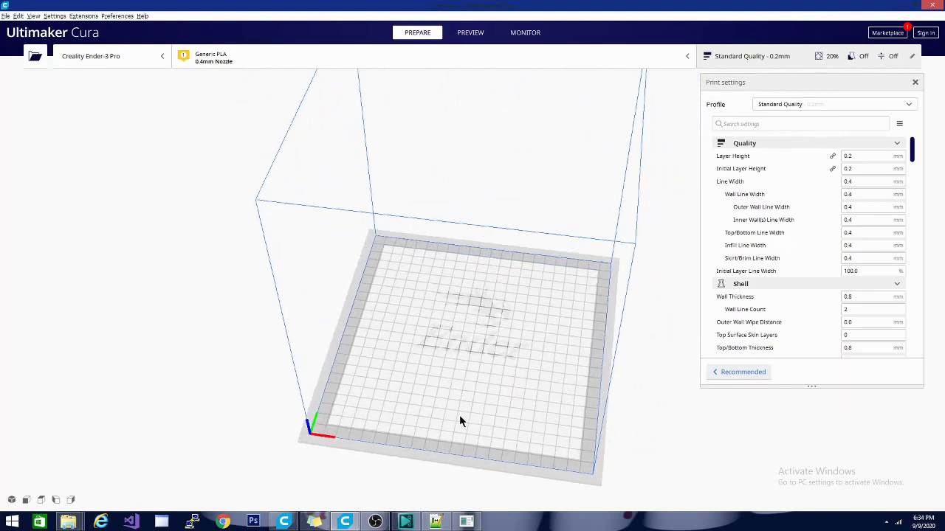
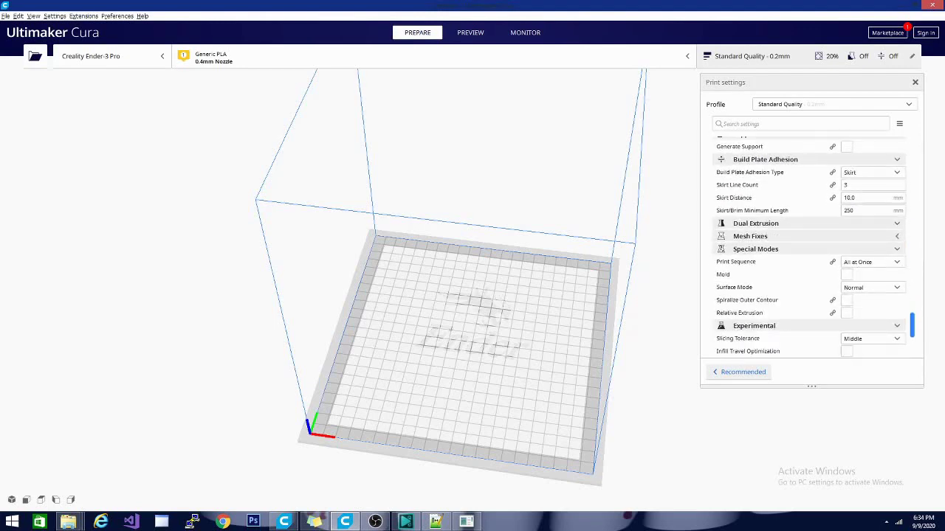
pyautogui.moveTo(913, 325); pyautogui.dragTo(908, 274)
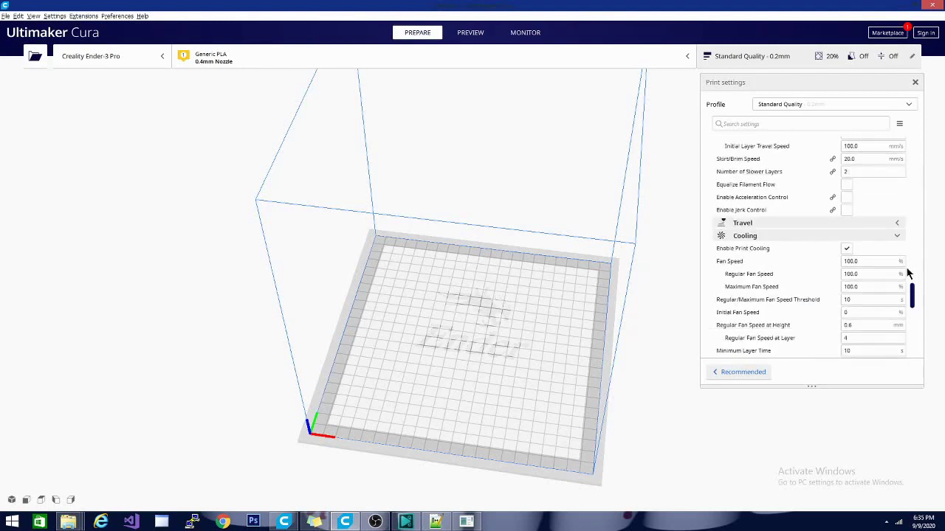
pyautogui.click(777, 222)
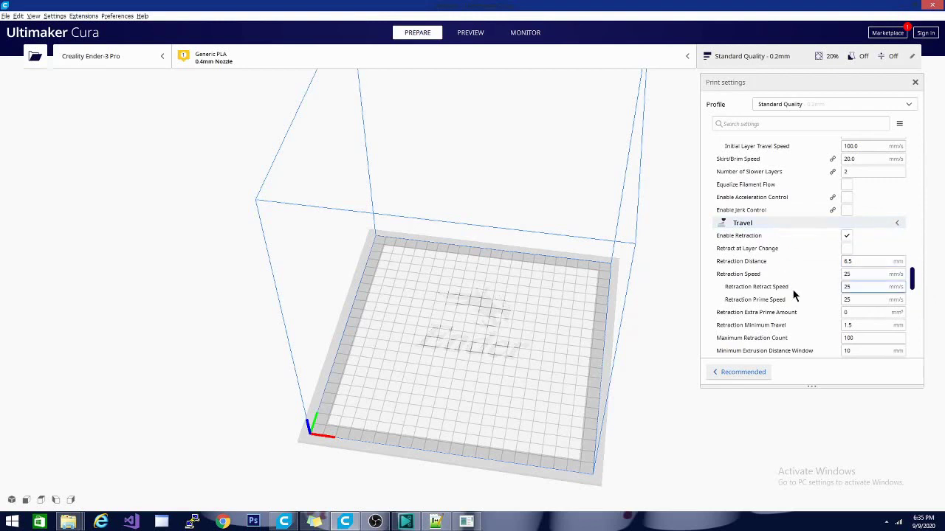
pyautogui.scroll(-2, 792, 289)
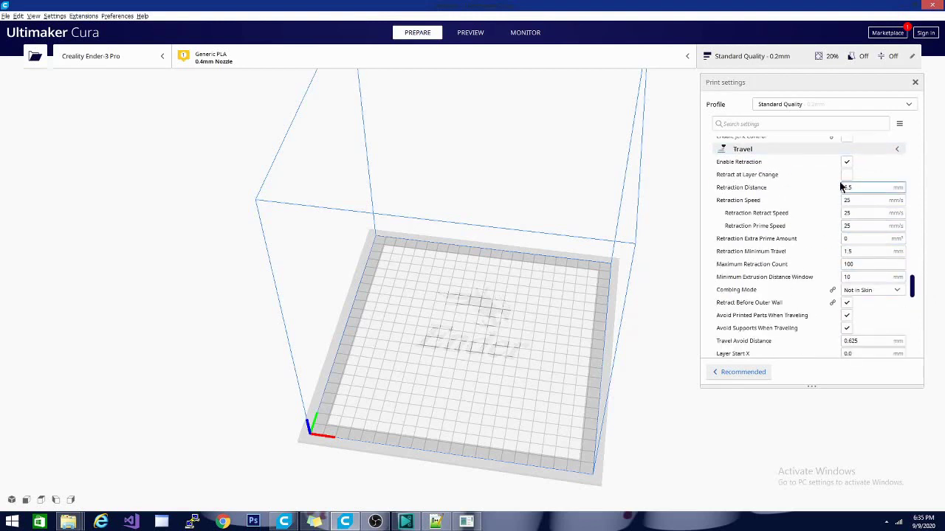
pyautogui.scroll(-1, 818, 273)
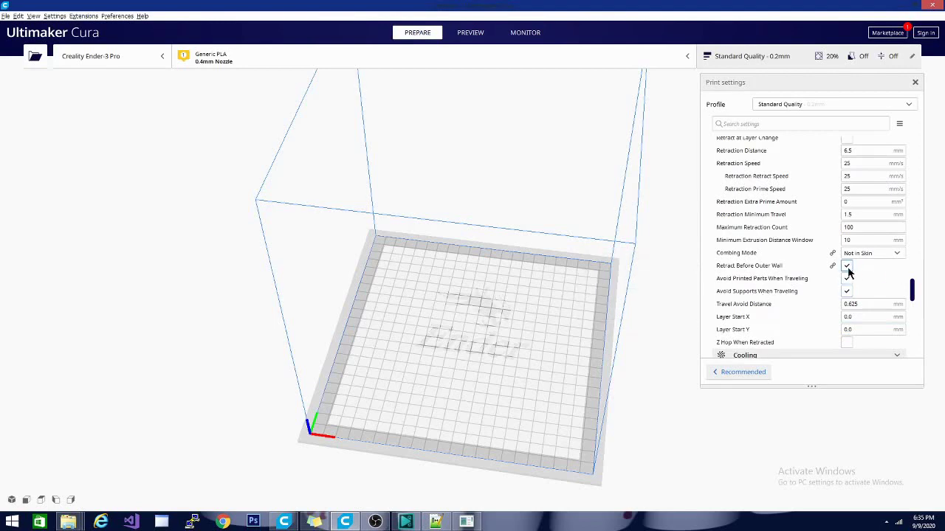
pyautogui.scroll(-3, 773, 304)
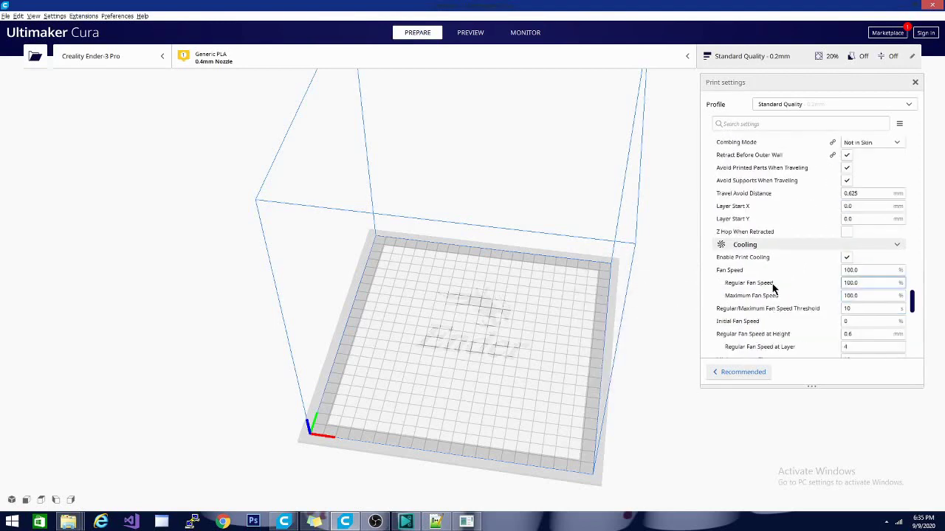
pyautogui.scroll(-1, 772, 288)
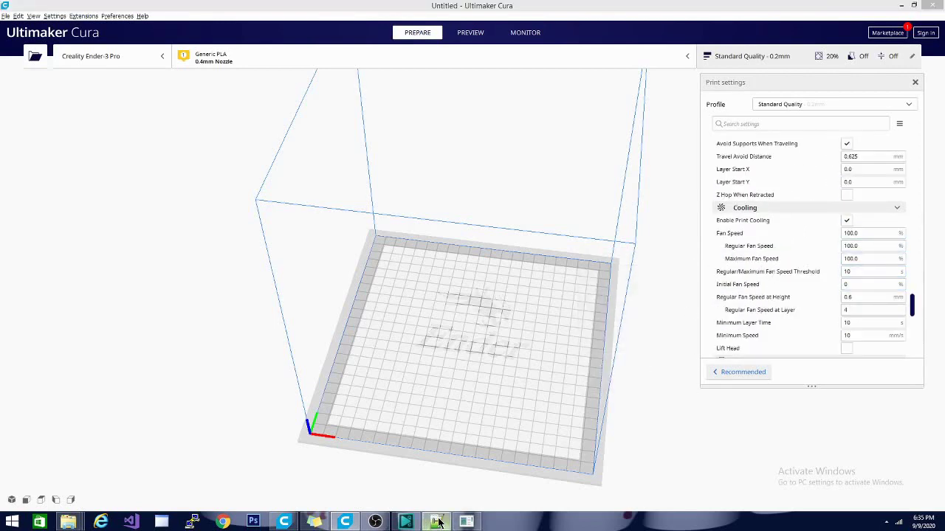
# Step: Switch to Notepad++ and select the closing ;SETTING_3 comment lines of pig 4h.gcode, lines 477005 to 477012, to examine the stored profile
pyautogui.click(437, 521)
pyautogui.click(434, 278)
pyautogui.scroll(-2, 434, 278)
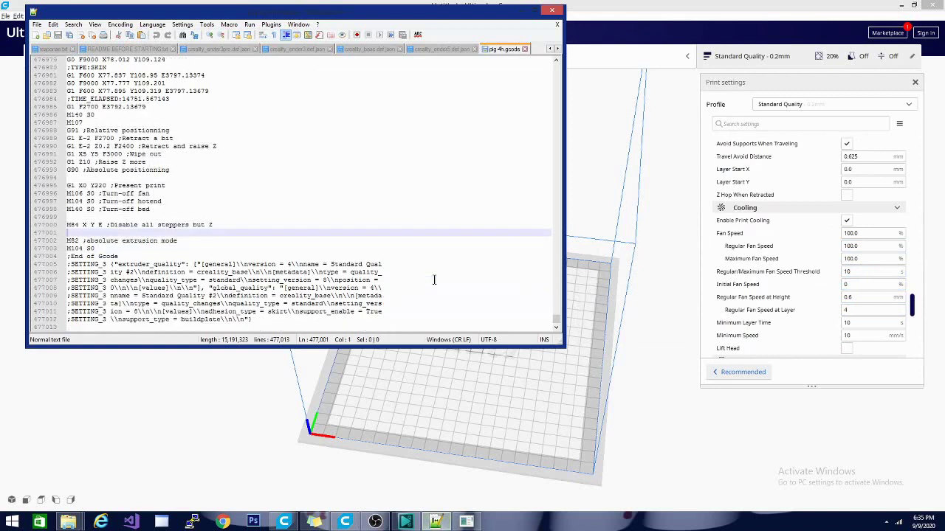
pyautogui.click(69, 264)
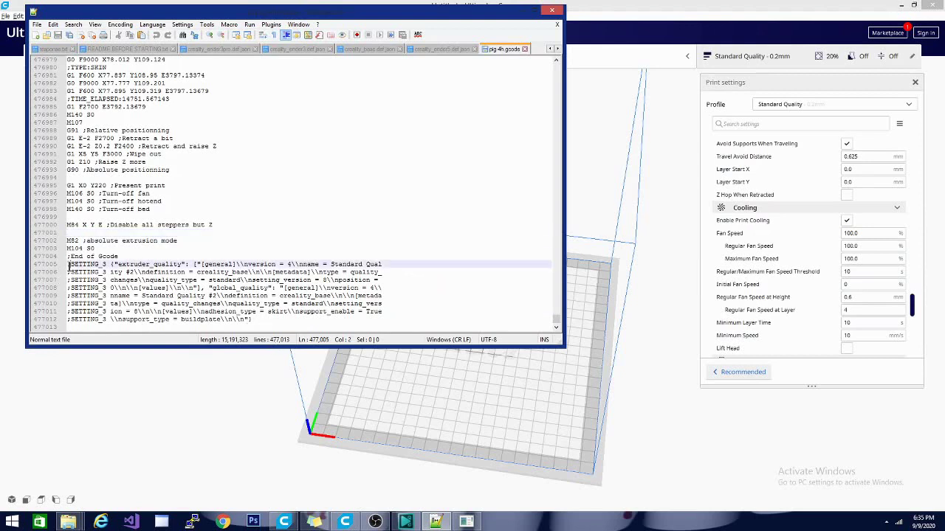
pyautogui.click(279, 282)
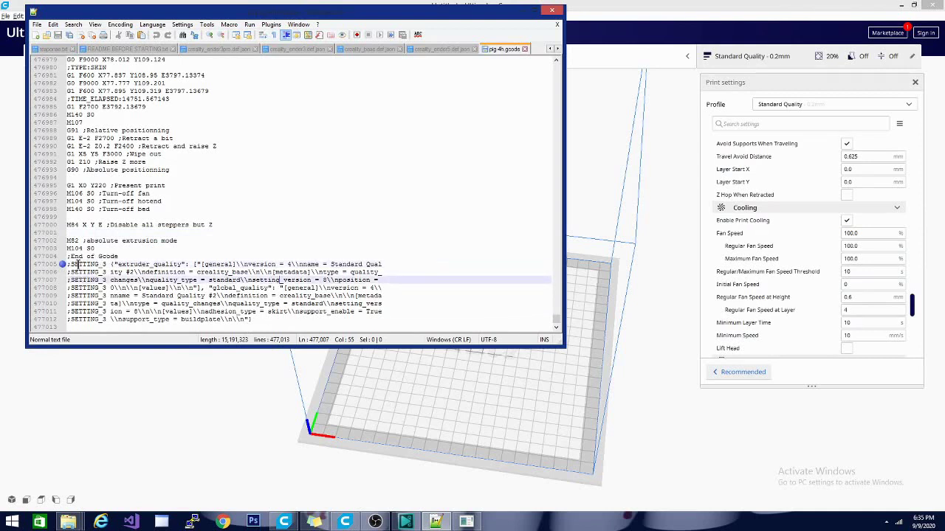
pyautogui.moveTo(67, 264); pyautogui.dragTo(391, 328)
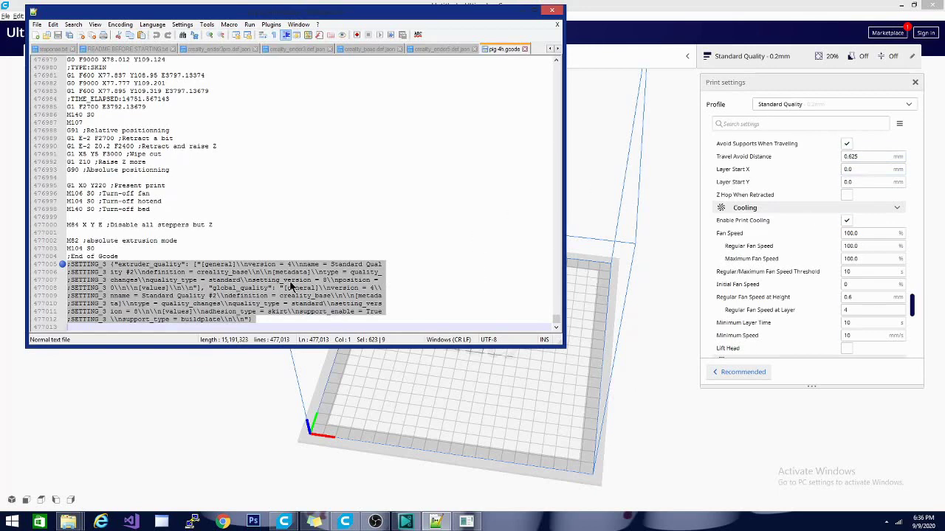
# Step: Back in Cura, change the print profile to Standard Quality #2 and review its travel and build plate adhesion settings
pyautogui.click(598, 292)
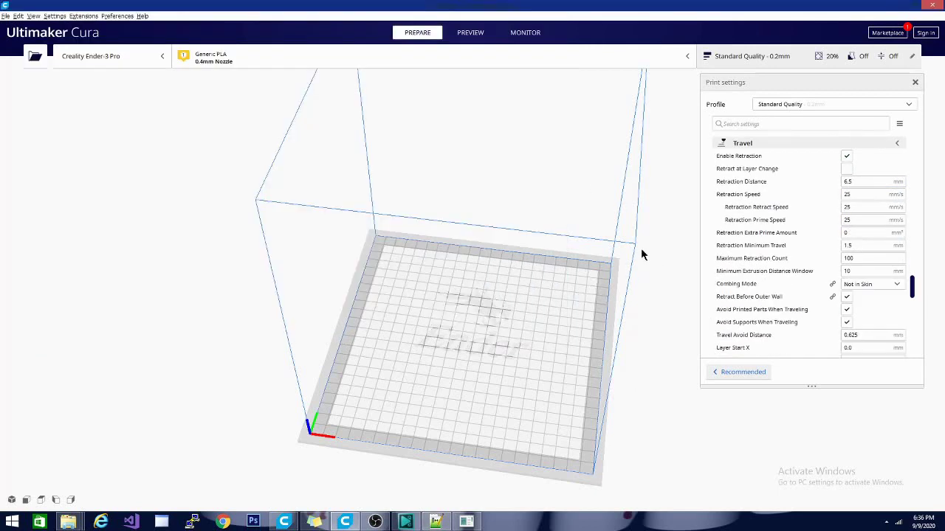
pyautogui.click(795, 104)
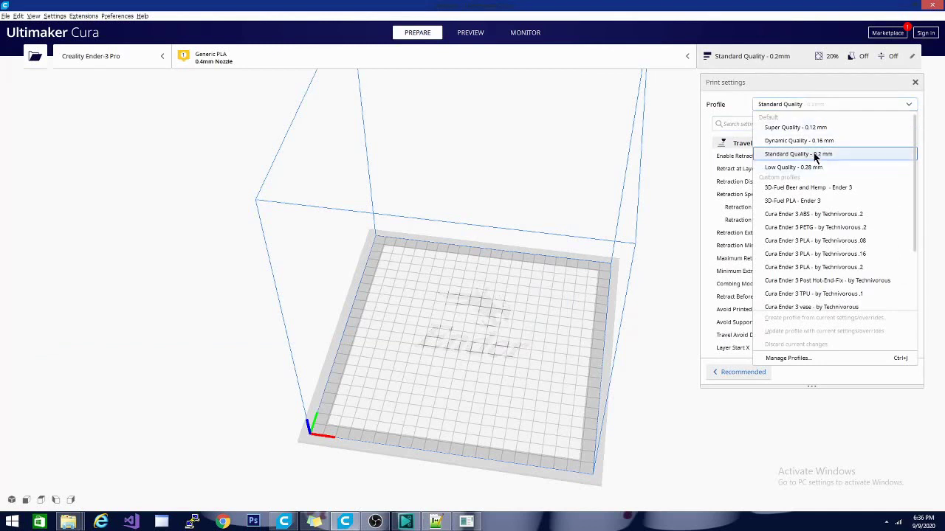
pyautogui.scroll(-3, 813, 156)
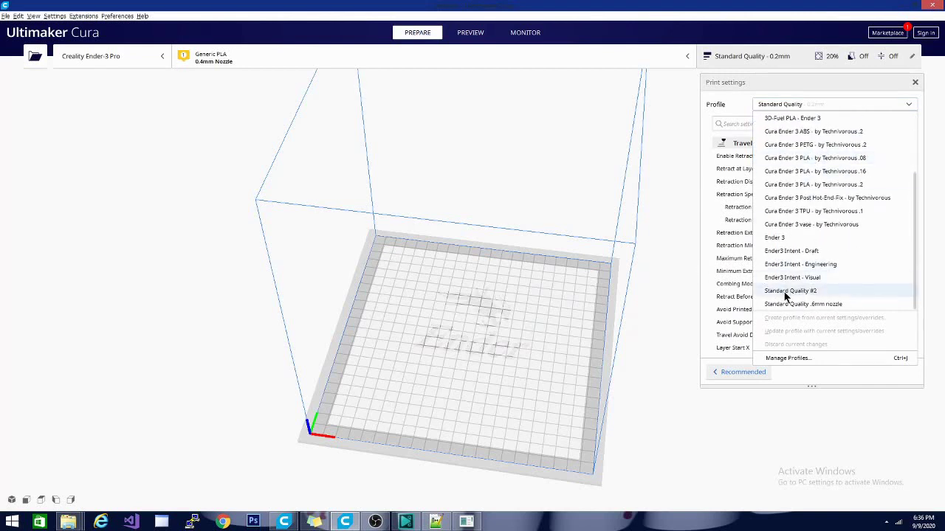
pyautogui.scroll(2, 630, 289)
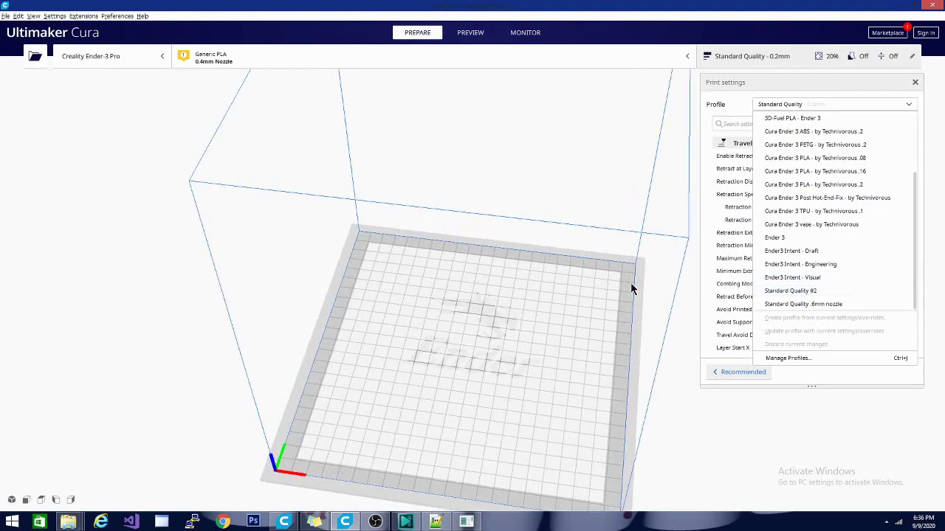
pyautogui.click(436, 522)
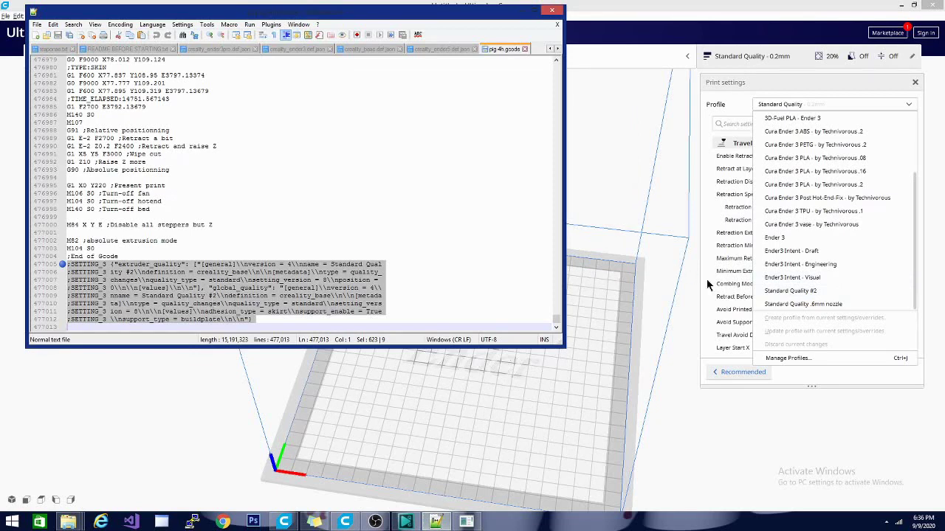
pyautogui.click(804, 294)
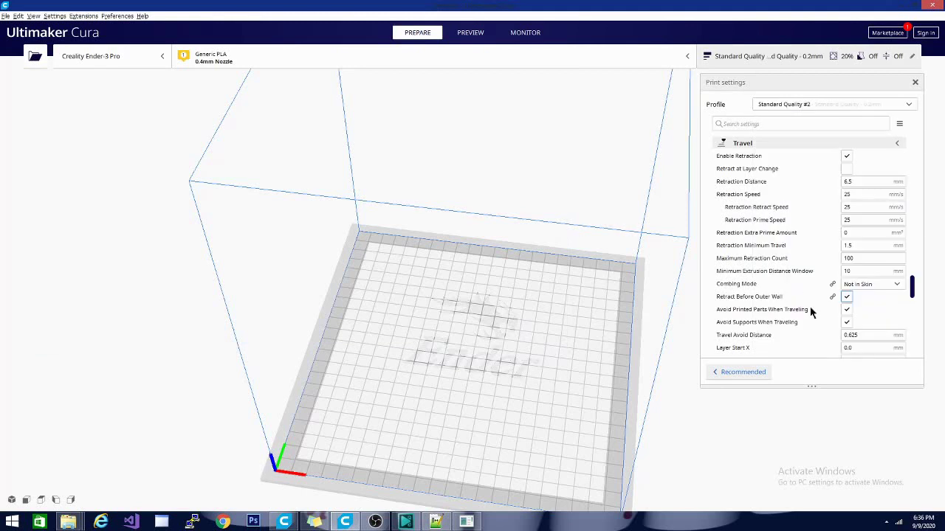
pyautogui.scroll(-2, 810, 313)
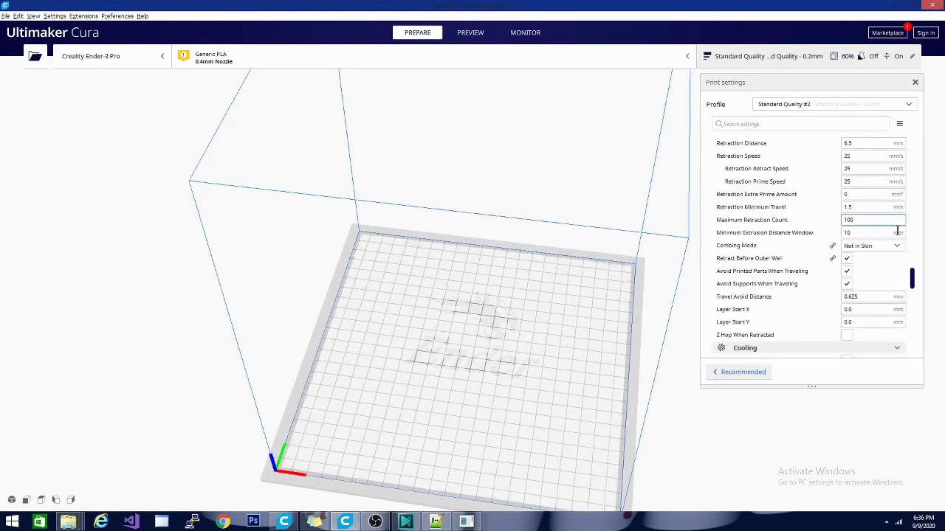
pyautogui.moveTo(913, 277); pyautogui.dragTo(922, 311)
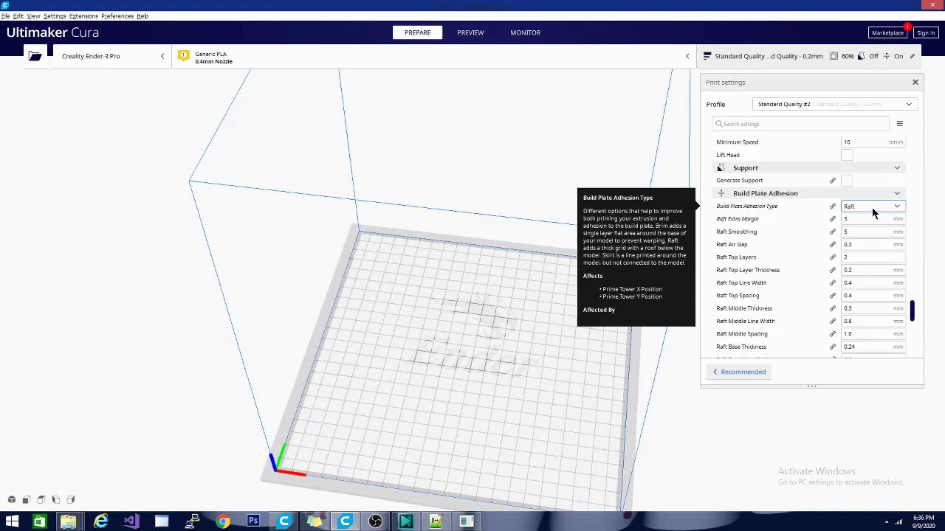
# Step: Change the print profile to 3D-Fuel PLA - Ender 3 and find its speed settings
pyautogui.click(829, 106)
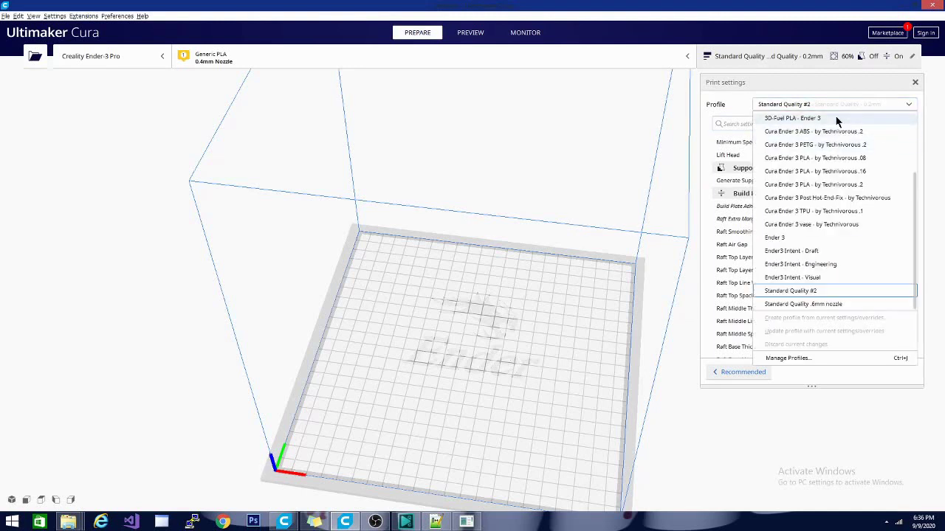
pyautogui.click(853, 121)
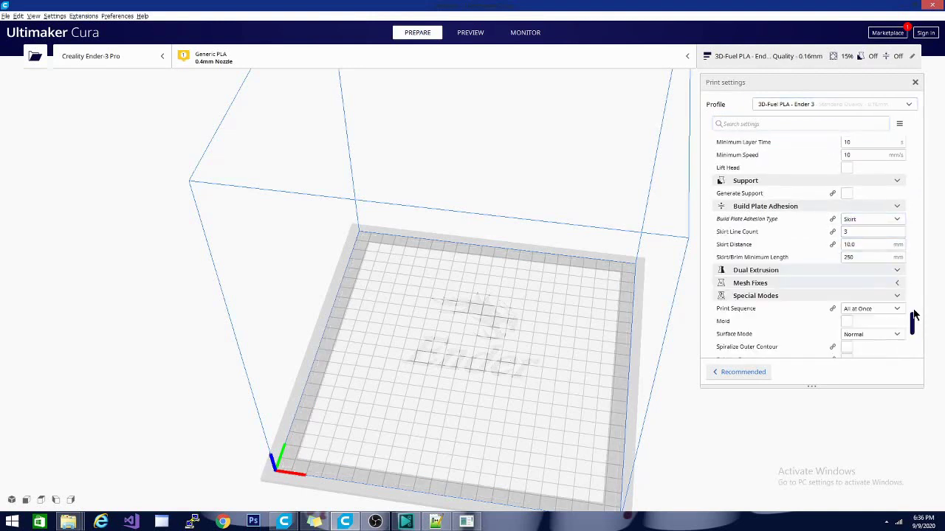
pyautogui.moveTo(914, 320); pyautogui.dragTo(918, 226)
pyautogui.scroll(-10, 877, 221)
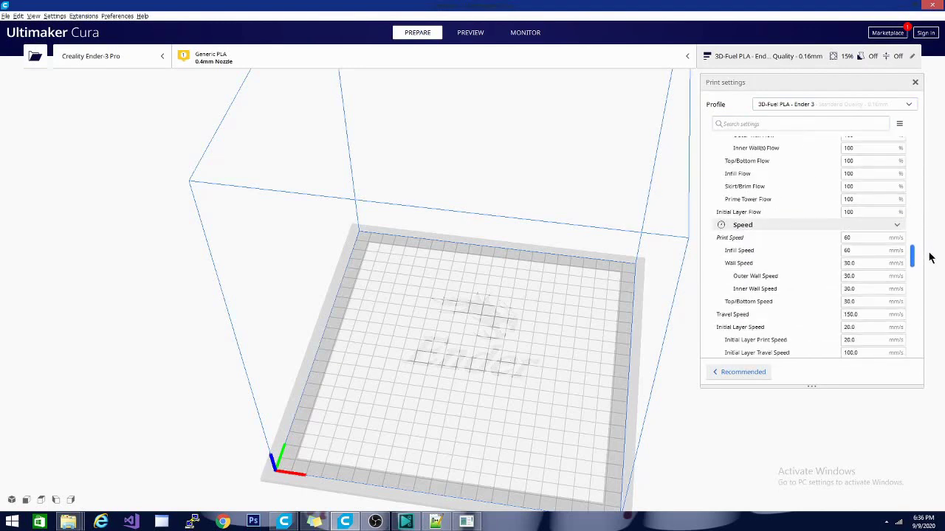
# Step: Set the Print Speed to 55 mm/s and check the remaining speed and retraction settings
pyautogui.click(850, 186)
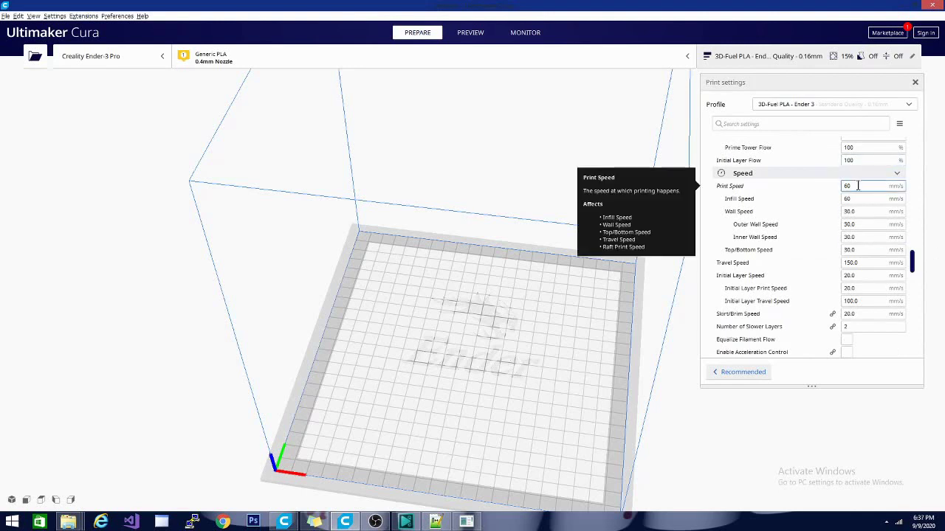
pyautogui.doubleClick(849, 186)
pyautogui.moveTo(859, 225)
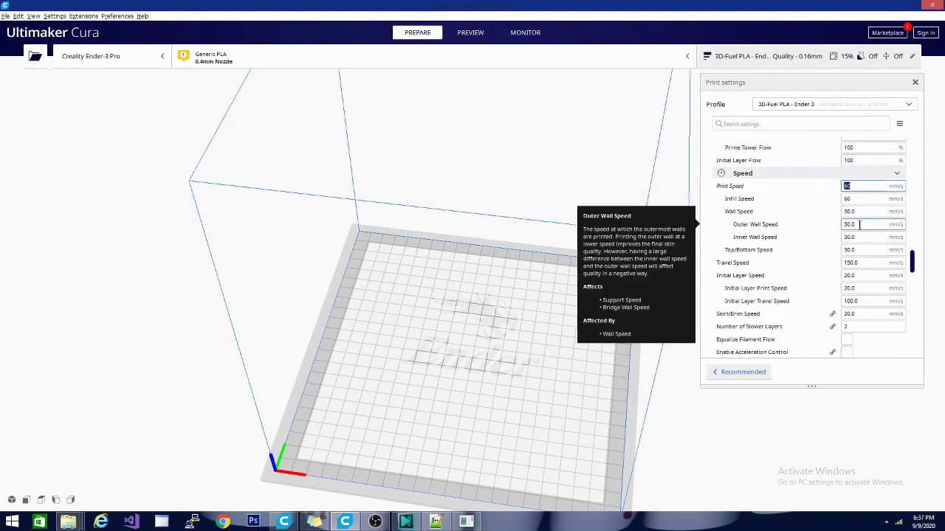
pyautogui.write('55')
pyautogui.scroll(-2, 831, 235)
pyautogui.scroll(-2, 835, 325)
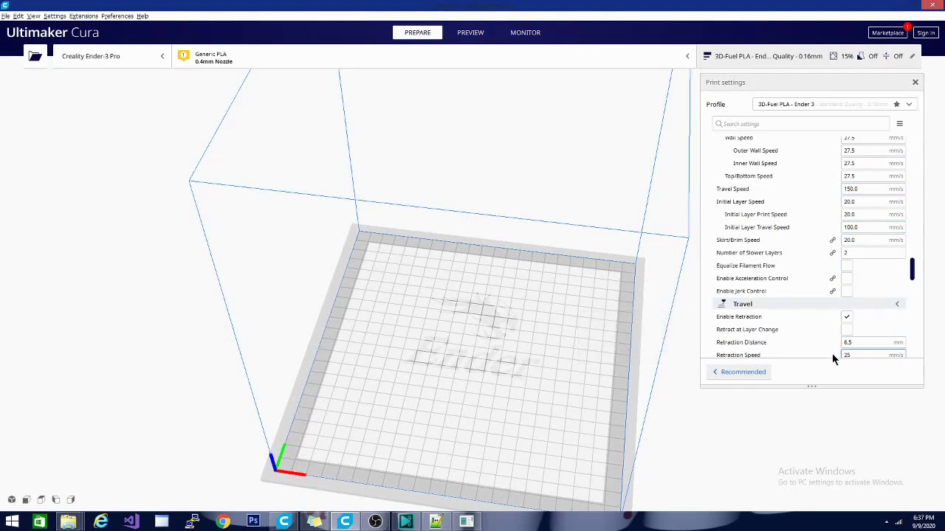
# Step: Review the profile's remaining retraction, travel and cooling settings down to the Support section
pyautogui.scroll(-6, 800, 270)
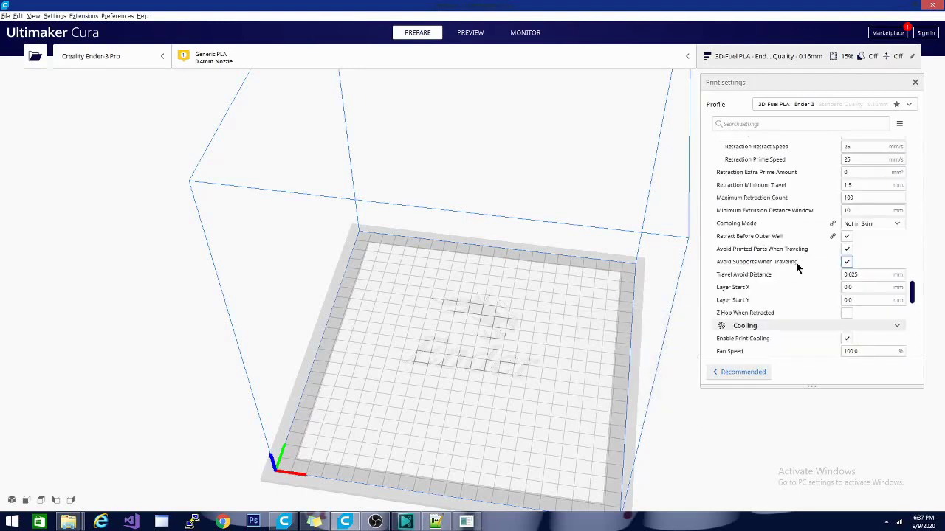
pyautogui.scroll(-4, 797, 269)
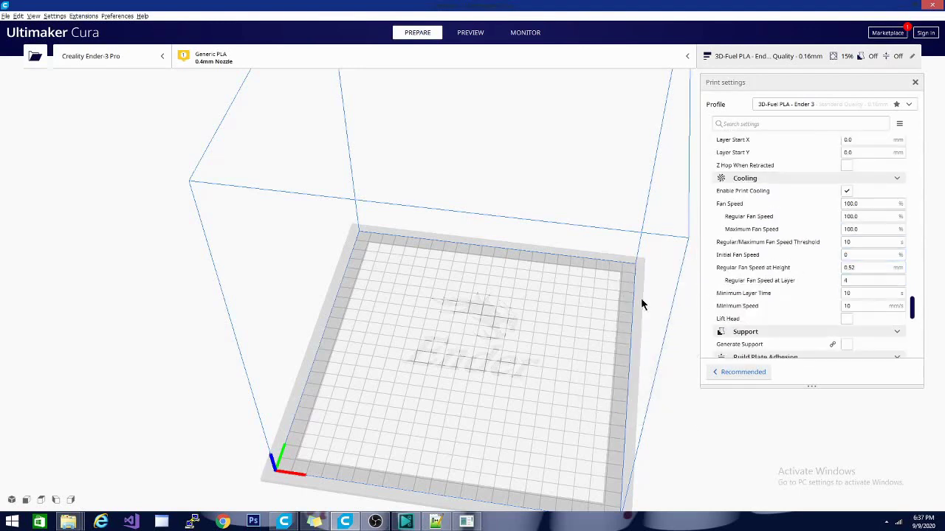
pyautogui.moveTo(641, 303); pyautogui.dragTo(547, 333, button='right')
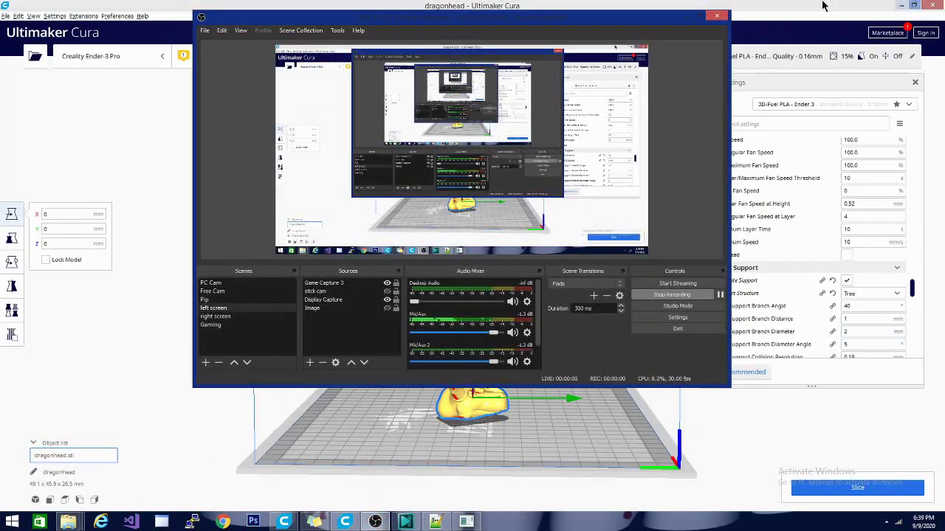
# Step: Slice the dragonhead model with tree supports, inspect it up close, and save the G-code to the removable drive
pyautogui.click(376, 522)
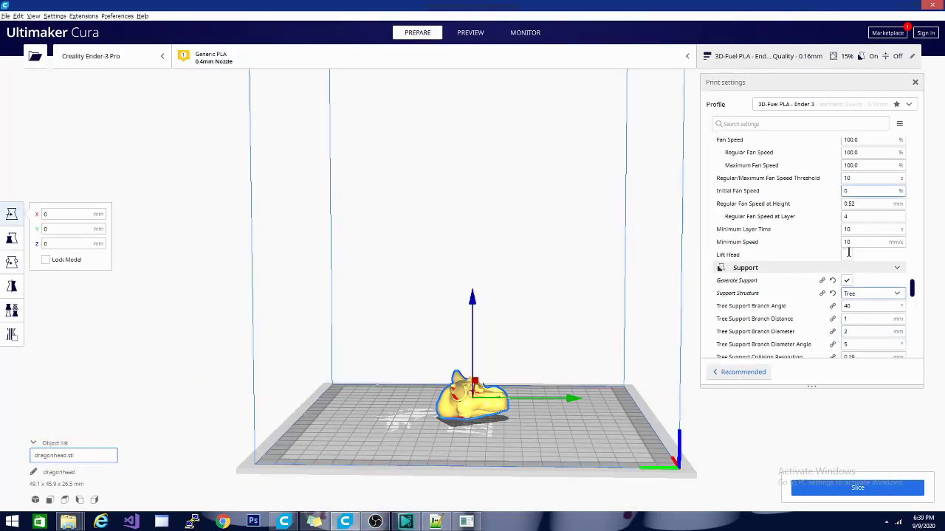
pyautogui.click(877, 492)
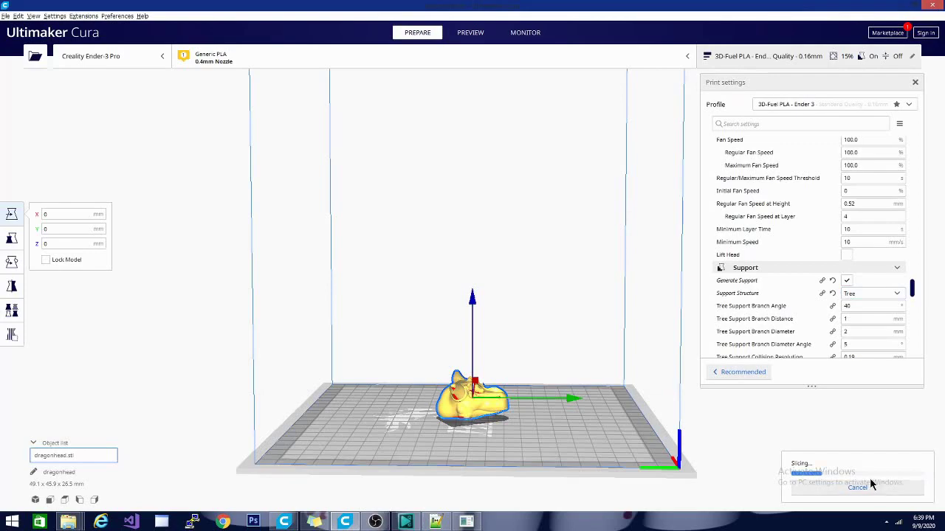
pyautogui.moveTo(772, 442); pyautogui.dragTo(408, 463, button='right')
pyautogui.scroll(10, 408, 463)
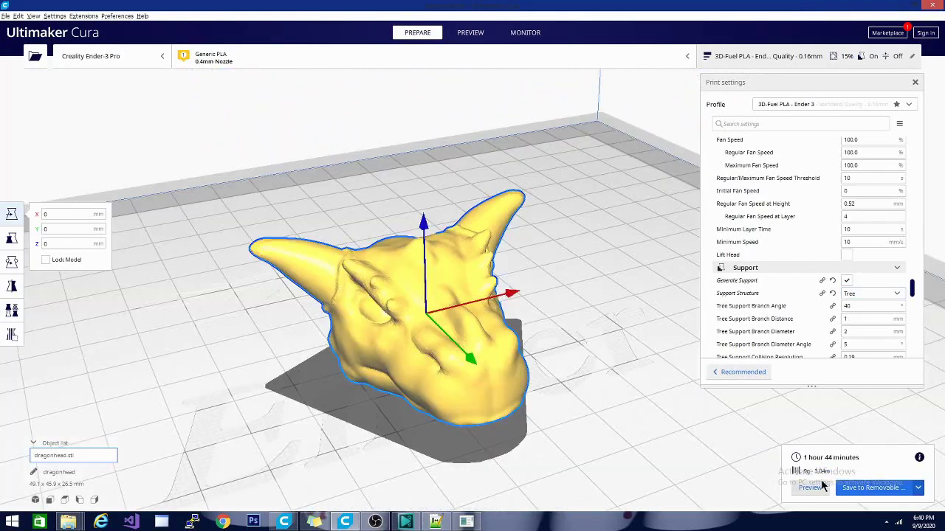
pyautogui.click(876, 488)
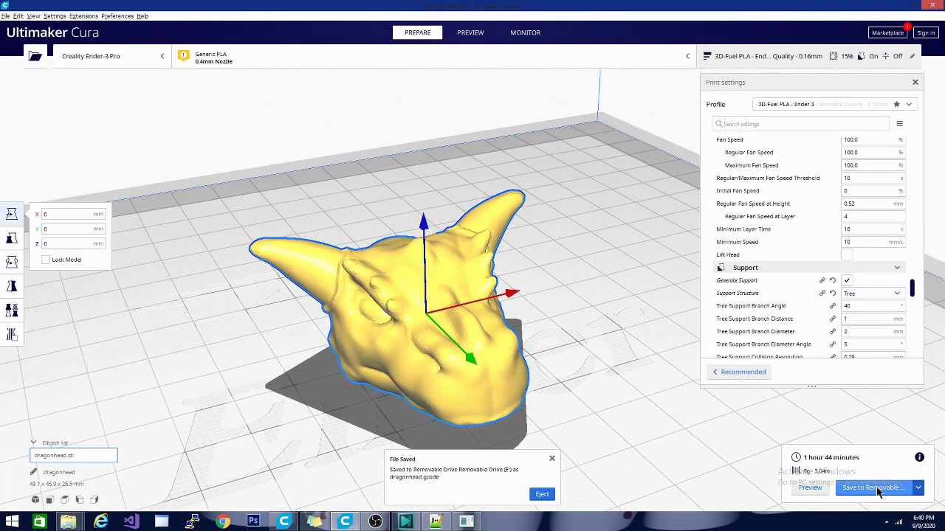
pyautogui.click(374, 522)
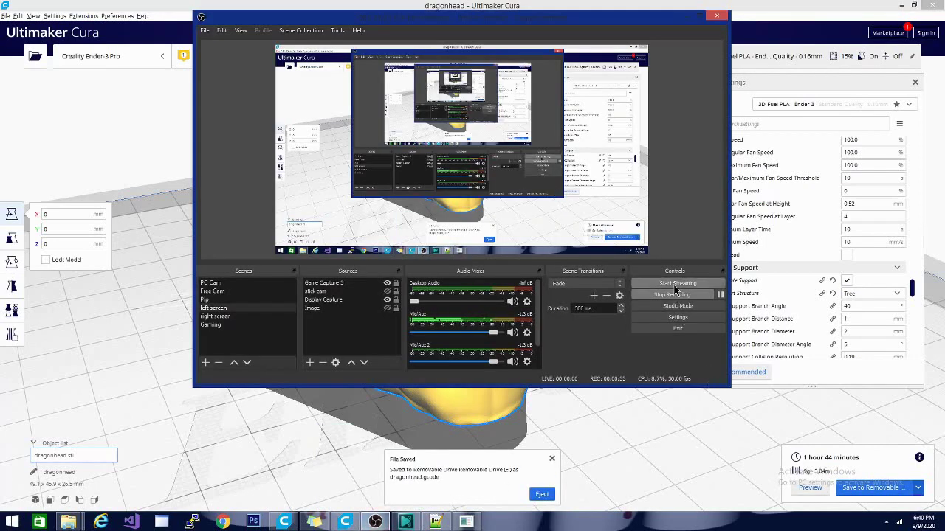